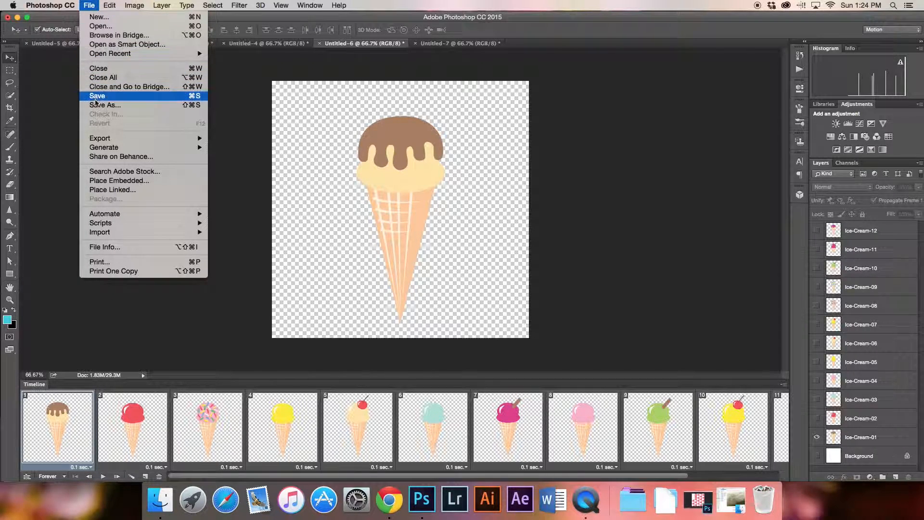
Open the Save for Web (Legacy) export and set the file format to GIF.
{"action": "mouse_move", "coordinate": [104, 141]}
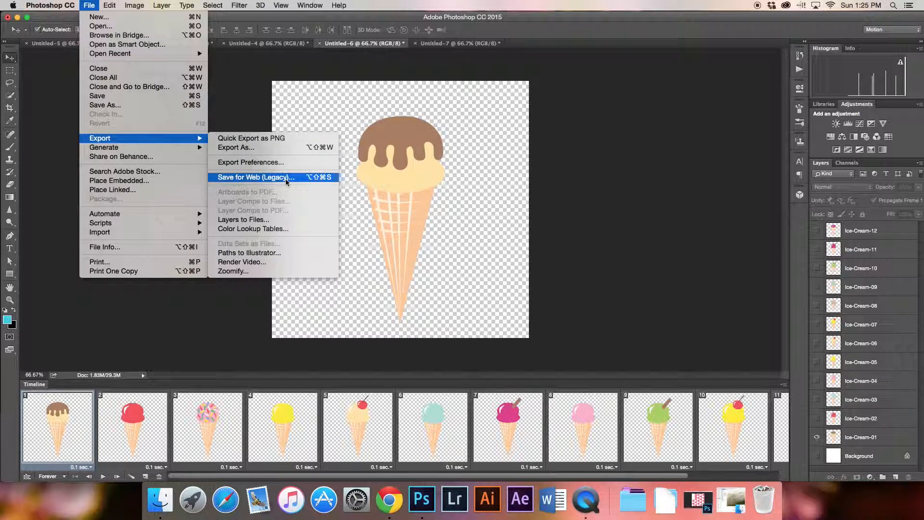
{"action": "left_click", "coordinate": [293, 178]}
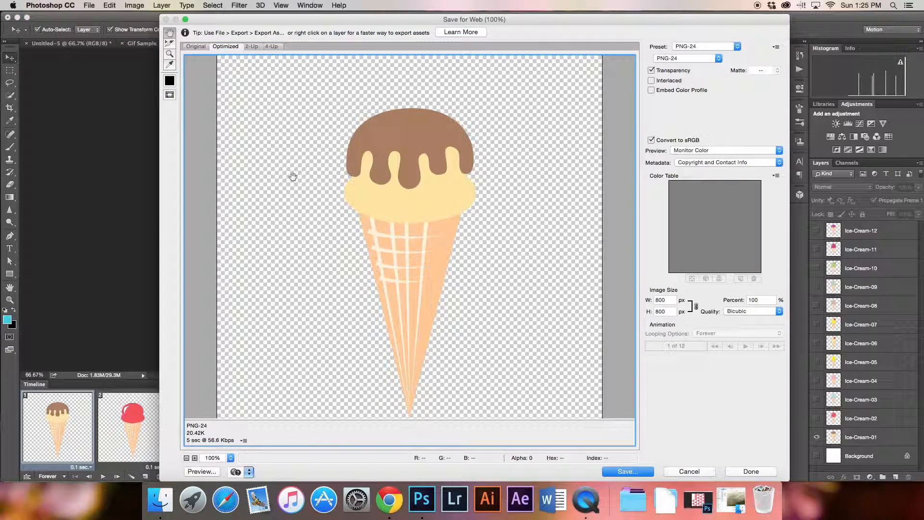
{"action": "left_click_drag", "start_coordinate": [330, 22], "coordinate": [327, 14]}
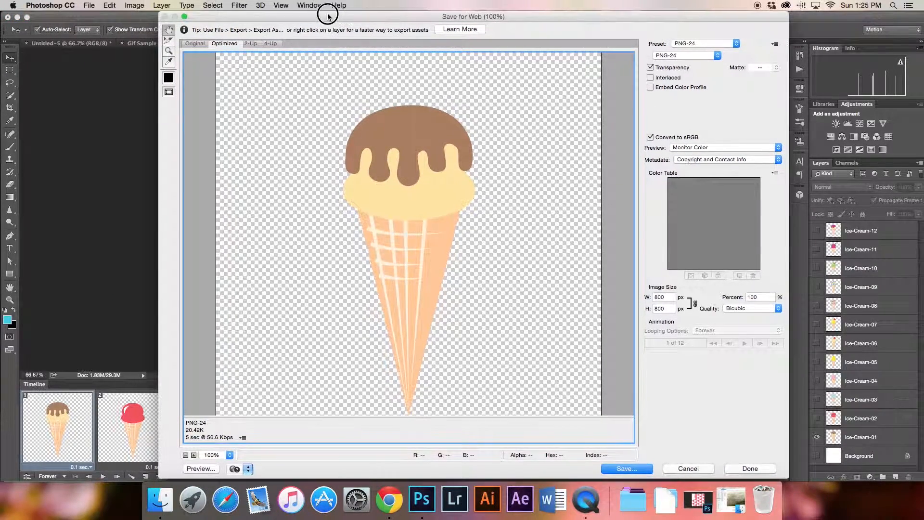
{"action": "left_click", "coordinate": [717, 56]}
{"action": "left_click", "coordinate": [691, 31]}
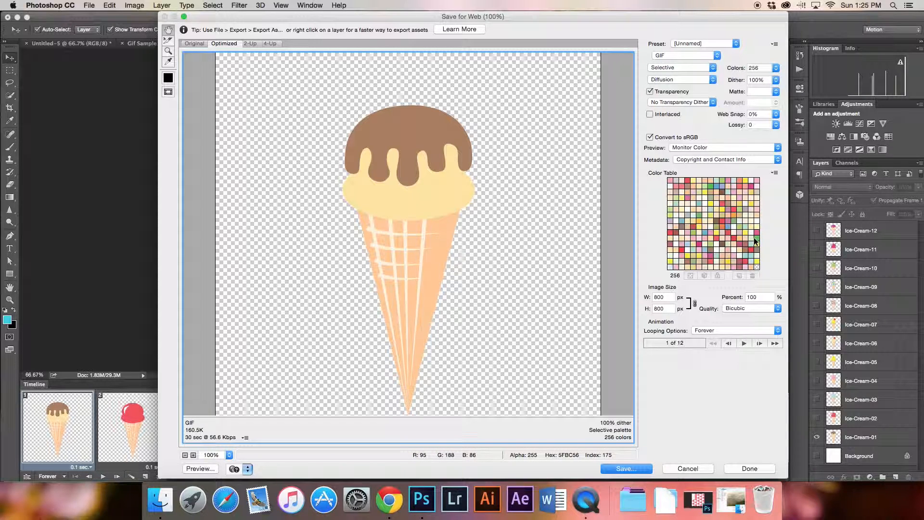
Preview the animation playback and keep its looping option at Forever.
{"action": "left_click", "coordinate": [743, 343]}
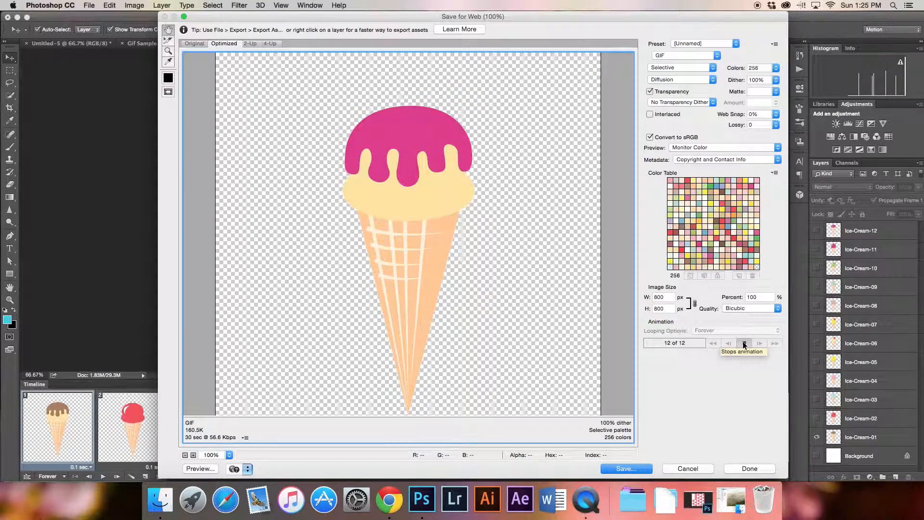
{"action": "left_click", "coordinate": [743, 342]}
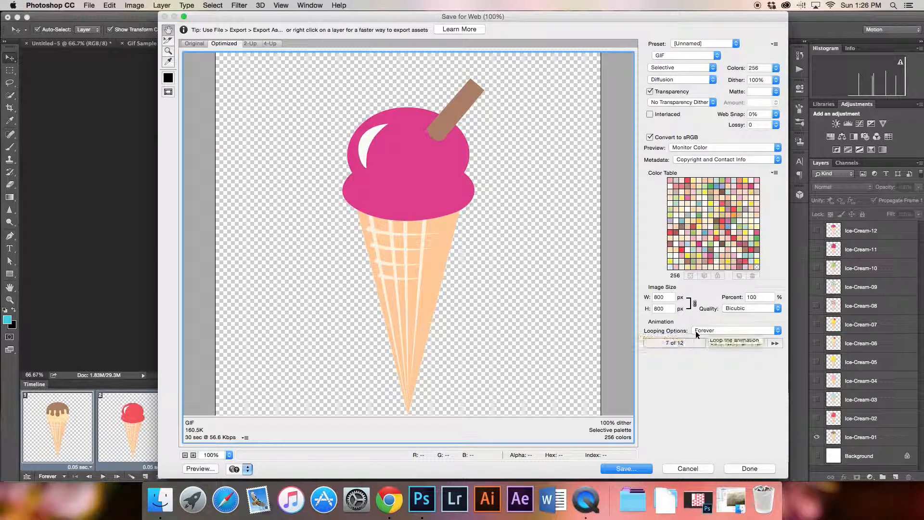
{"action": "left_click", "coordinate": [700, 331]}
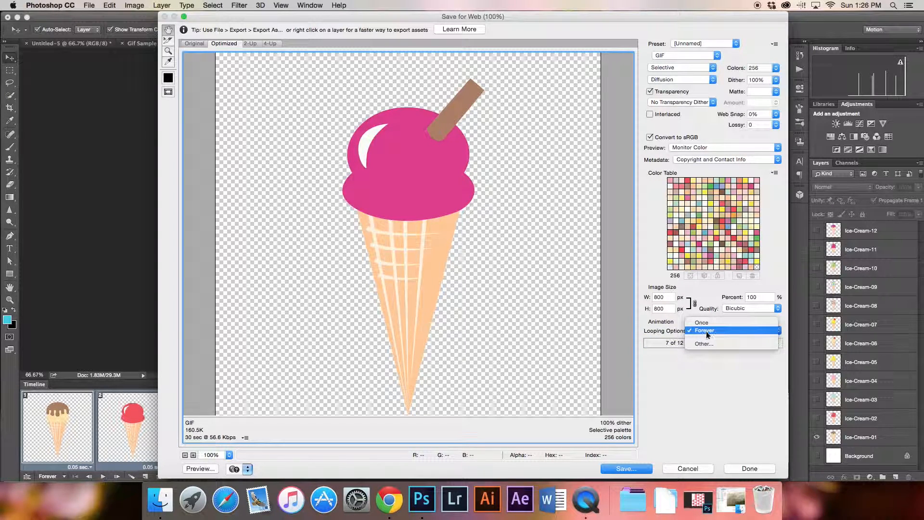
{"action": "left_click", "coordinate": [713, 331]}
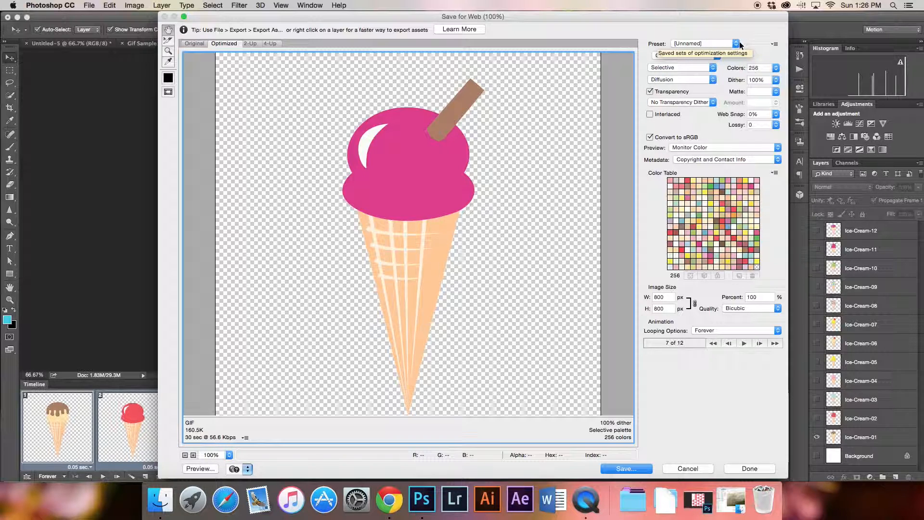
Try the GIF Restrictive, GIF 64 No Dither and GIF 64 Dithered export presets.
{"action": "left_click", "coordinate": [724, 43]}
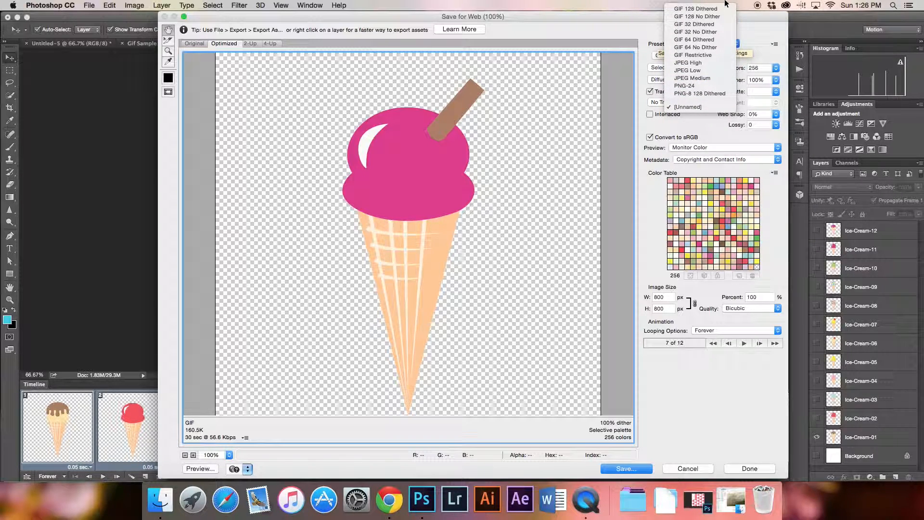
{"action": "left_click", "coordinate": [700, 55]}
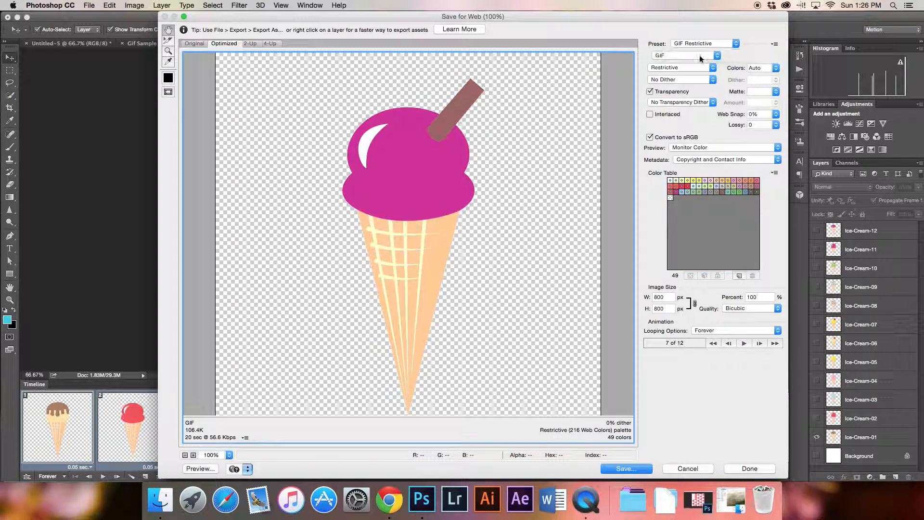
{"action": "left_click", "coordinate": [736, 45]}
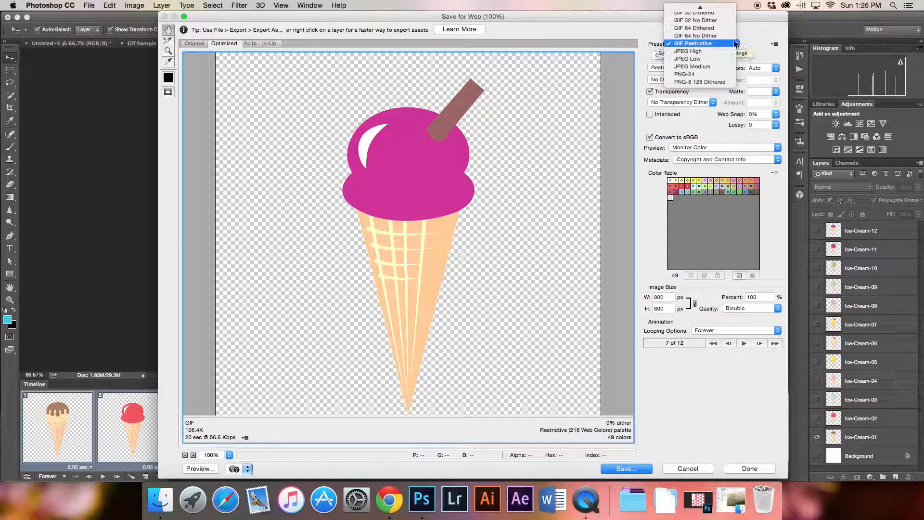
{"action": "left_click", "coordinate": [734, 36]}
{"action": "left_click", "coordinate": [734, 44]}
{"action": "left_click", "coordinate": [727, 36]}
Try the GIF 32 Dithered preset and settle on GIF 128 Dithered.
{"action": "left_click", "coordinate": [736, 44]}
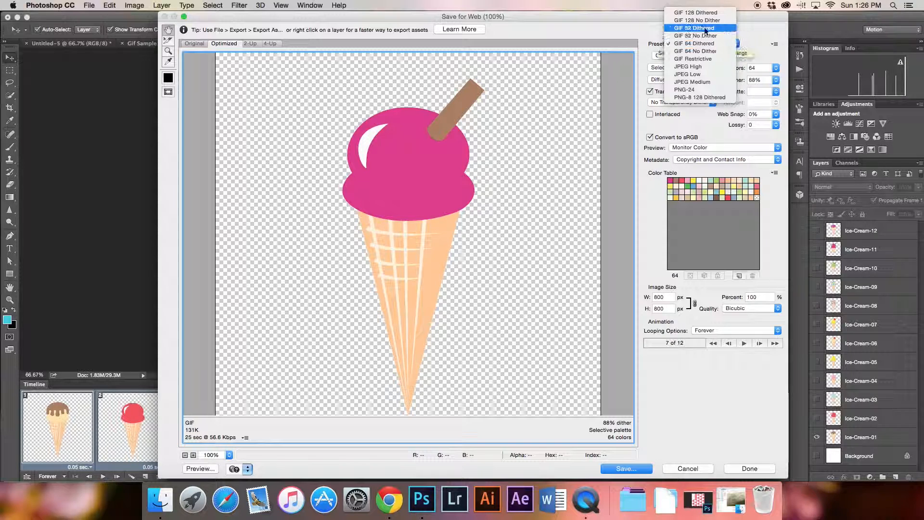
{"action": "left_click", "coordinate": [726, 30]}
{"action": "left_click", "coordinate": [736, 44]}
{"action": "left_click", "coordinate": [721, 27]}
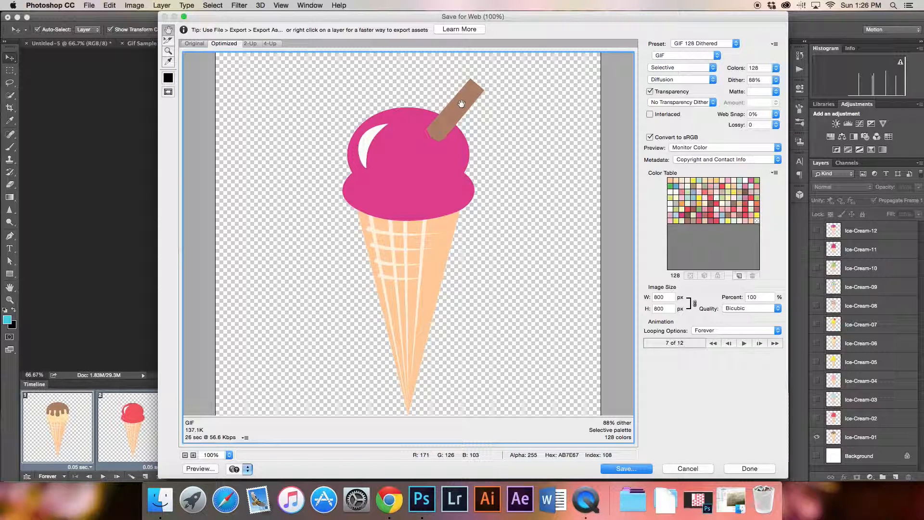
Play the animation preview and step back through the frames to frame 11 to check the colors.
{"action": "left_click", "coordinate": [742, 342]}
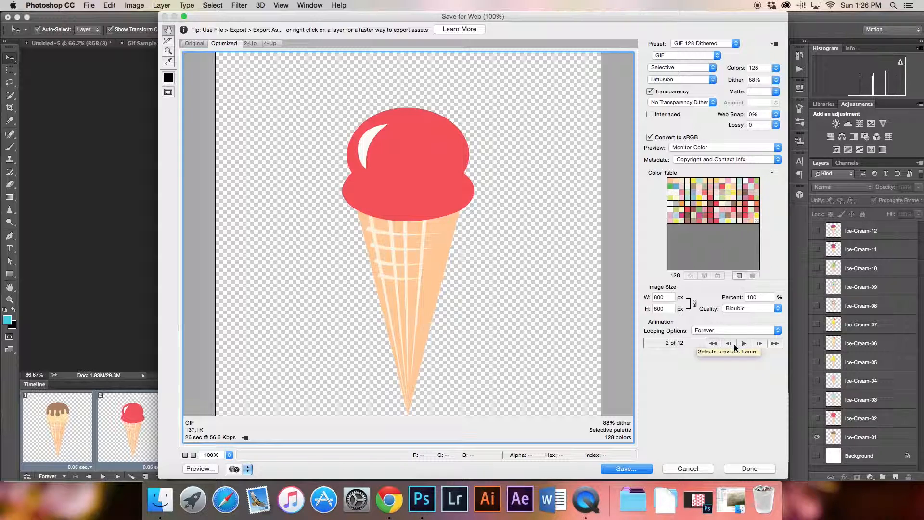
{"action": "left_click", "coordinate": [732, 342]}
{"action": "left_click", "coordinate": [732, 342]}
{"action": "left_click", "coordinate": [732, 343]}
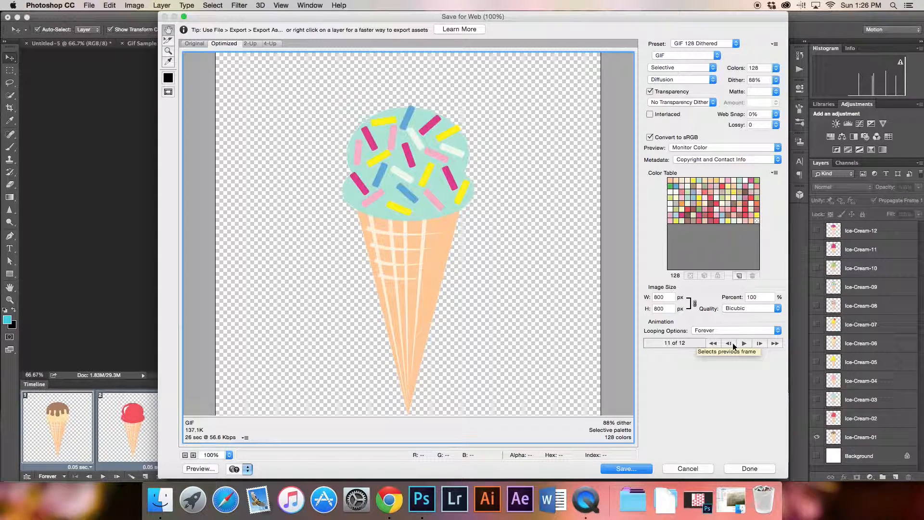
Review the available export presets and keep GIF 128 Dithered.
{"action": "left_click", "coordinate": [724, 42]}
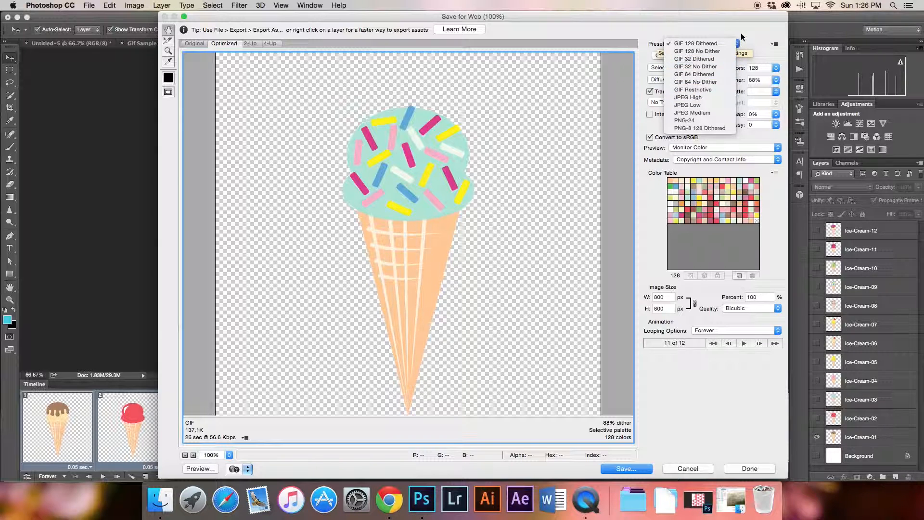
{"action": "left_click", "coordinate": [731, 38]}
{"action": "left_click", "coordinate": [708, 41]}
{"action": "left_click", "coordinate": [697, 44]}
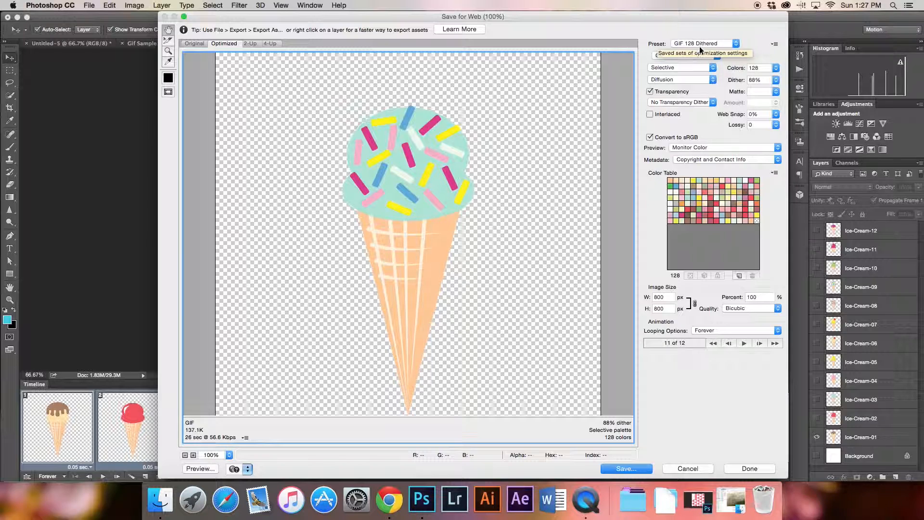
Try the Pattern dither method and return to Diffusion.
{"action": "left_click", "coordinate": [710, 80]}
{"action": "left_click", "coordinate": [699, 86]}
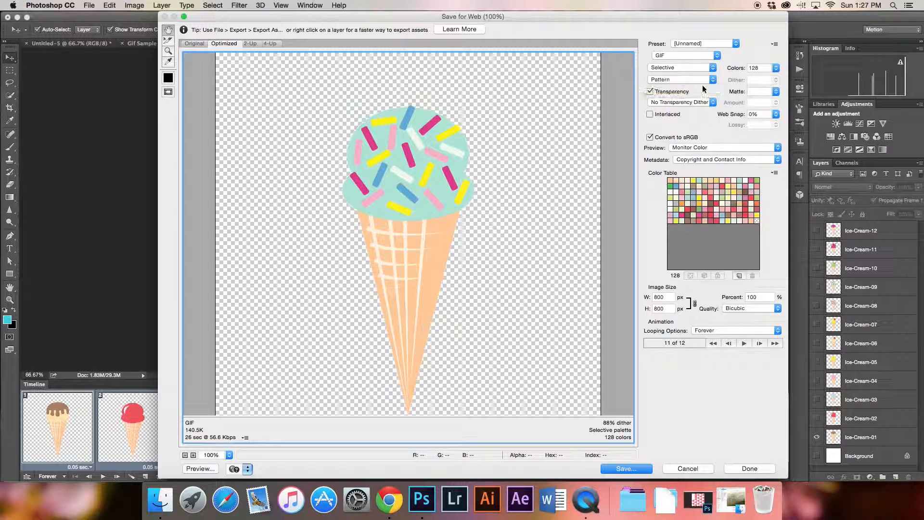
{"action": "left_click", "coordinate": [711, 81]}
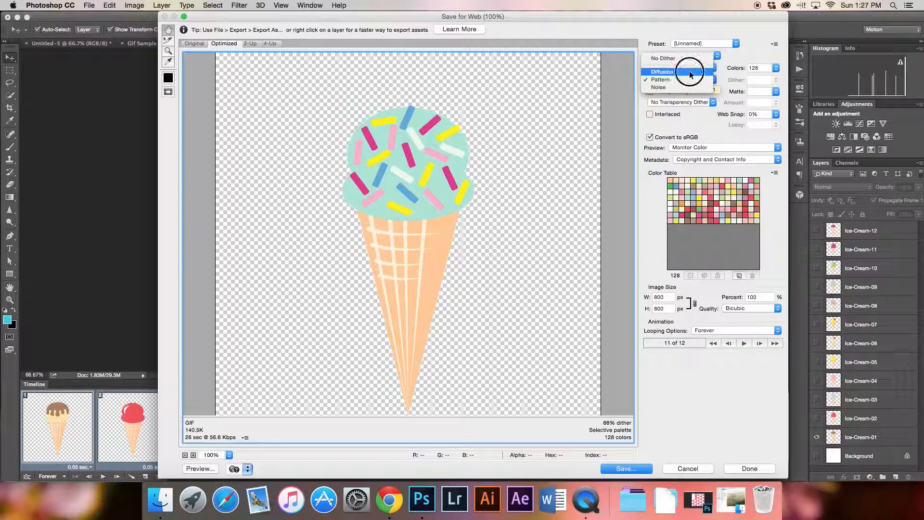
{"action": "left_click", "coordinate": [703, 71]}
Try the Adaptive, Restrictive and Custom color reduction methods and return to Selective.
{"action": "left_click", "coordinate": [712, 68]}
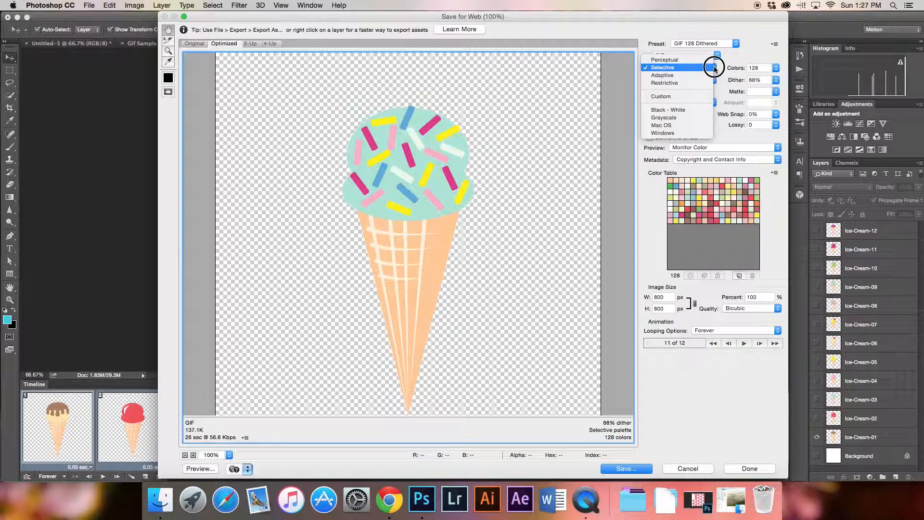
{"action": "left_click", "coordinate": [698, 72]}
{"action": "left_click", "coordinate": [696, 66]}
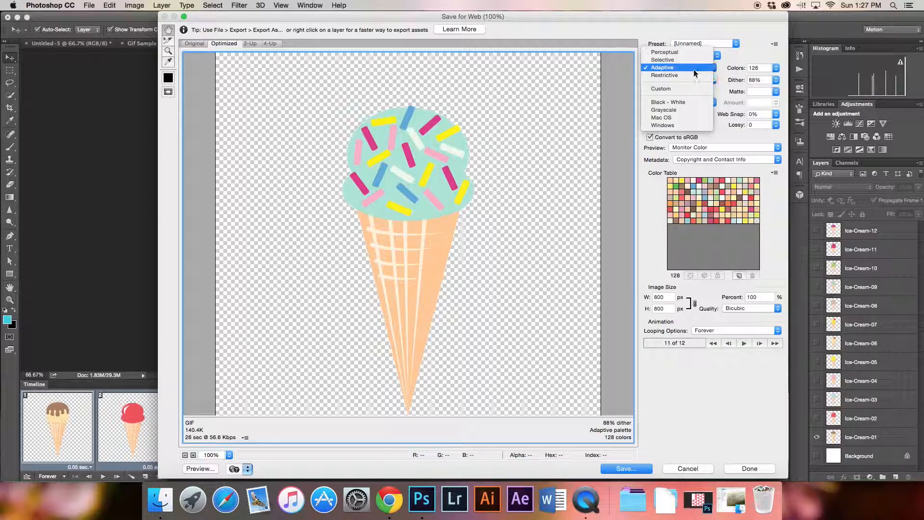
{"action": "left_click", "coordinate": [692, 75]}
{"action": "left_click", "coordinate": [701, 70]}
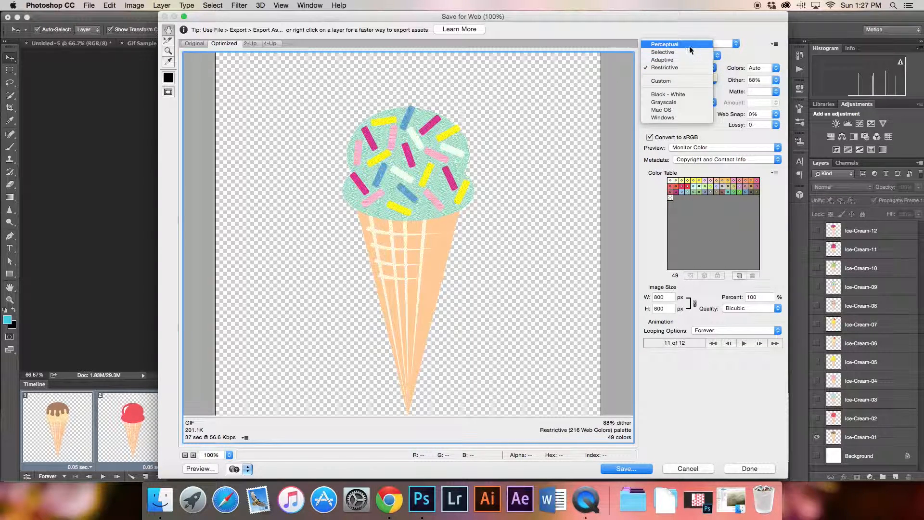
{"action": "left_click", "coordinate": [678, 81]}
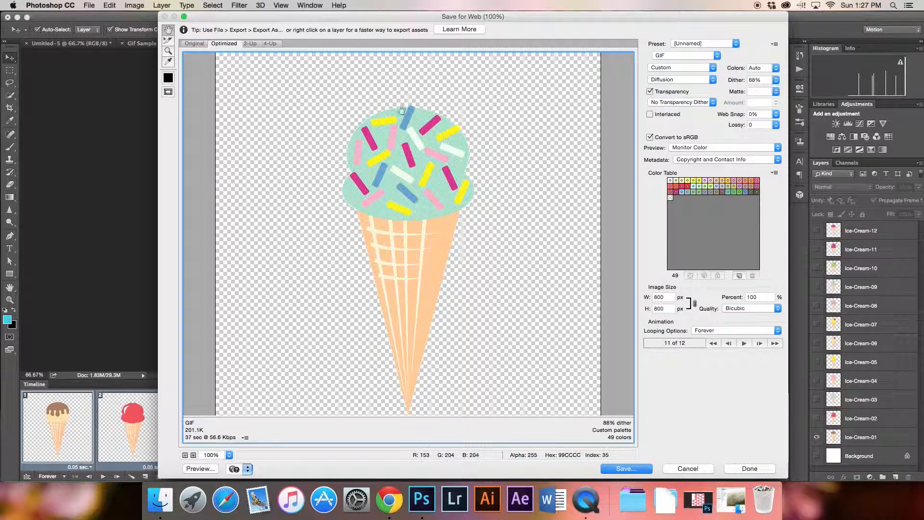
{"action": "left_click", "coordinate": [713, 68]}
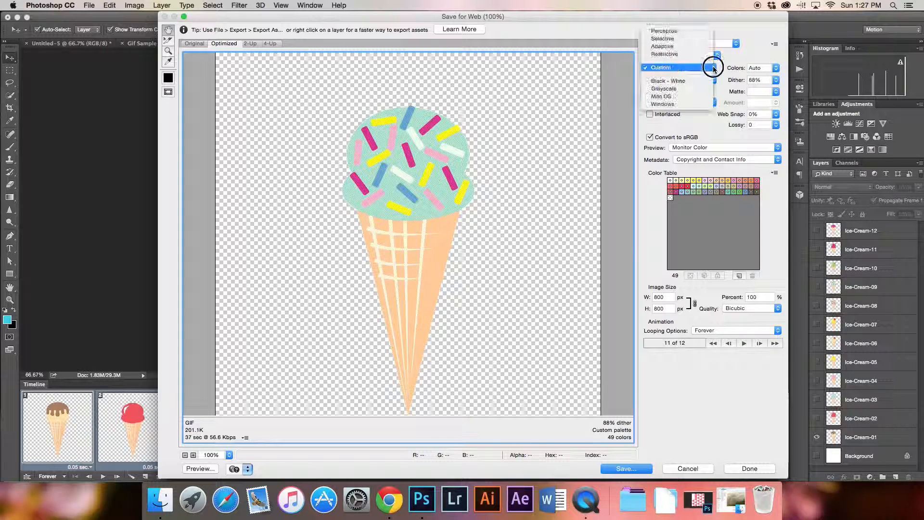
{"action": "left_click", "coordinate": [676, 38]}
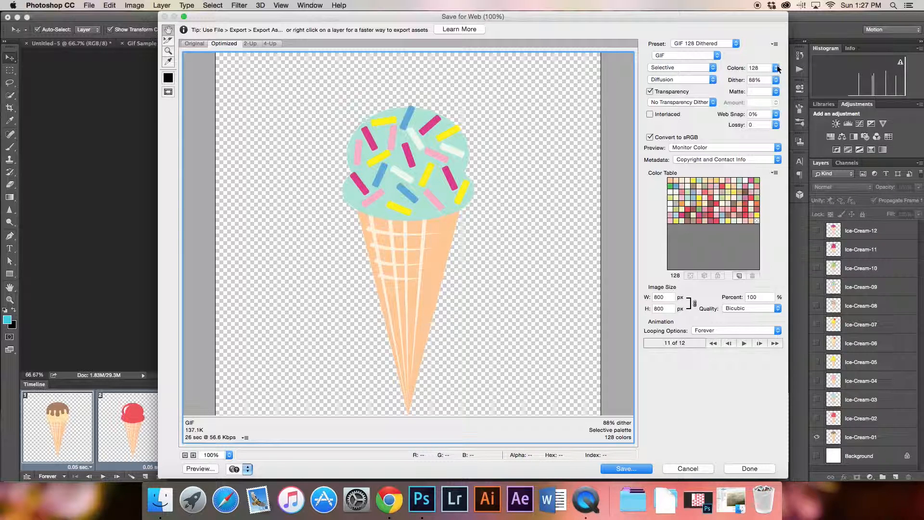
Reduce the GIF to 16 colors and preview the animation playback.
{"action": "left_click", "coordinate": [776, 68]}
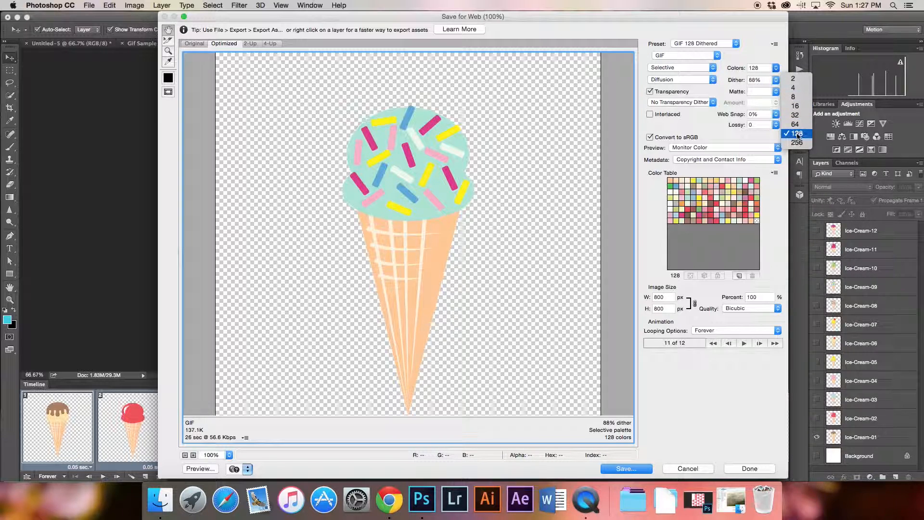
{"action": "left_click", "coordinate": [797, 106]}
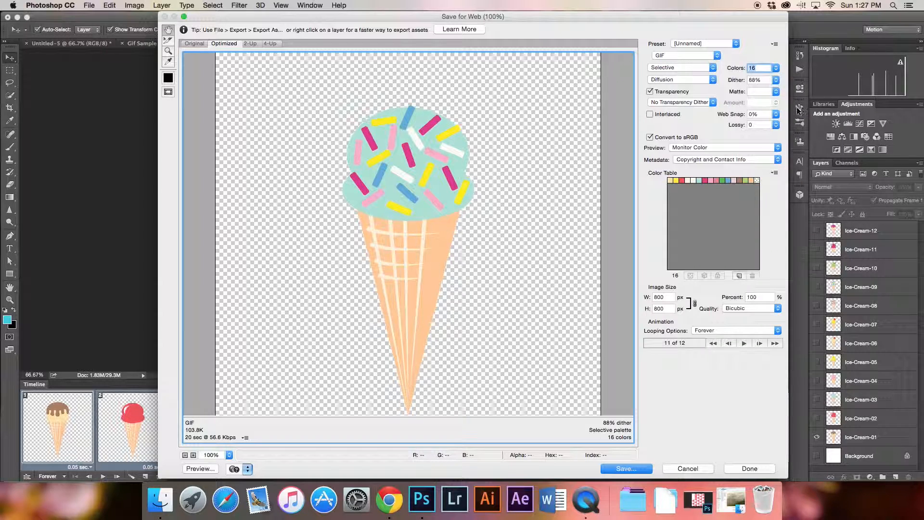
{"action": "left_click", "coordinate": [743, 343]}
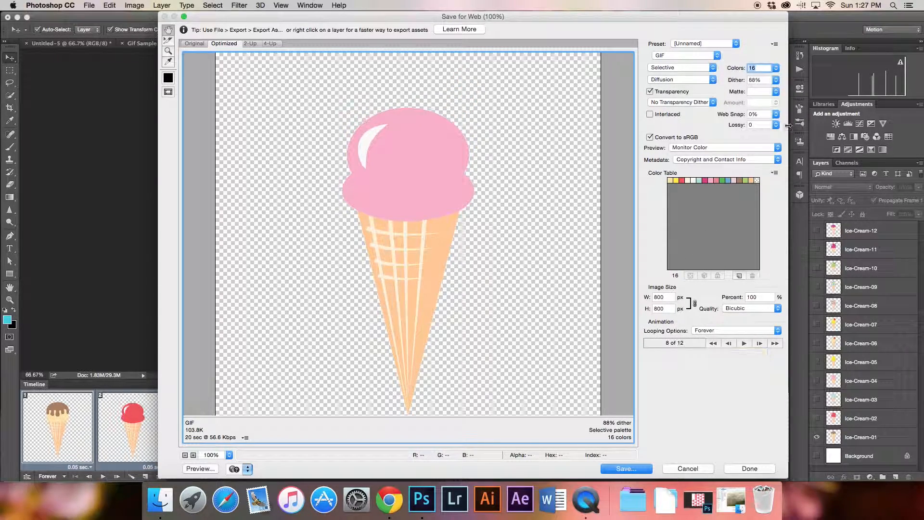
Reduce the GIF to 8 colors and play the animation to check the color quality.
{"action": "left_click", "coordinate": [776, 69]}
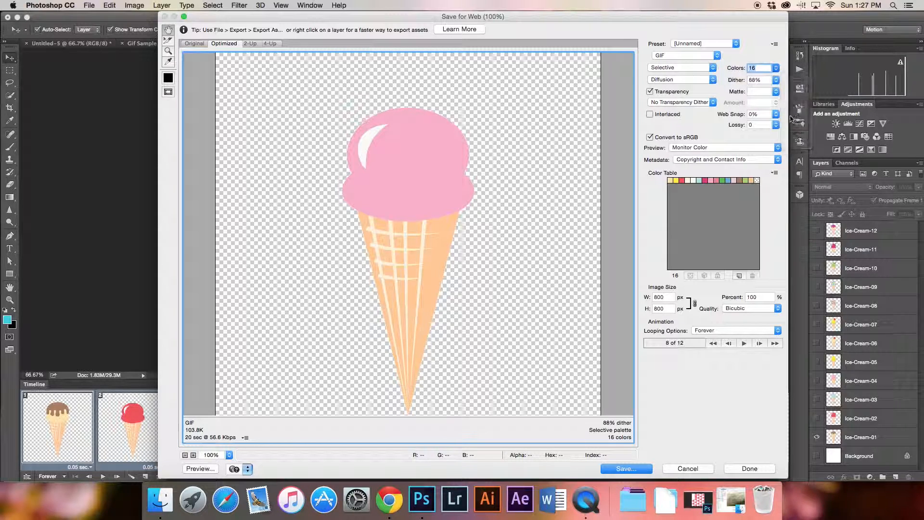
{"action": "left_click", "coordinate": [796, 97]}
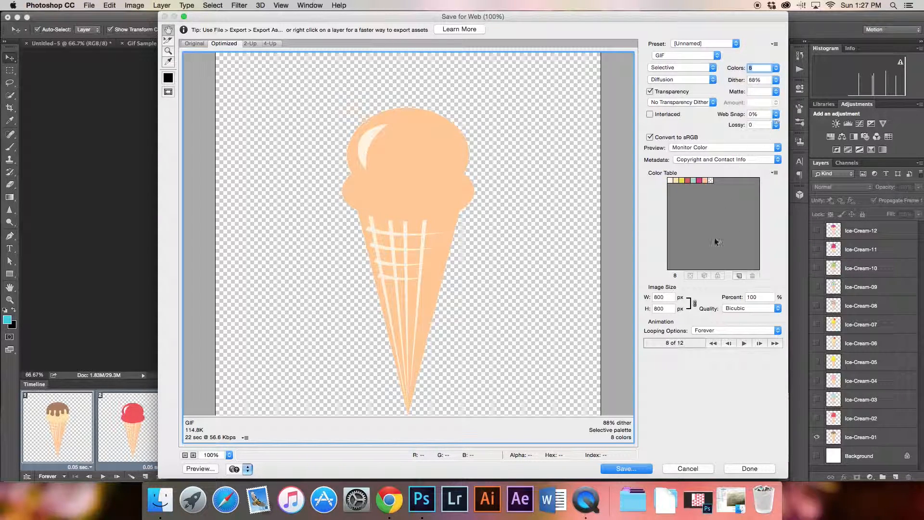
{"action": "left_click", "coordinate": [742, 342]}
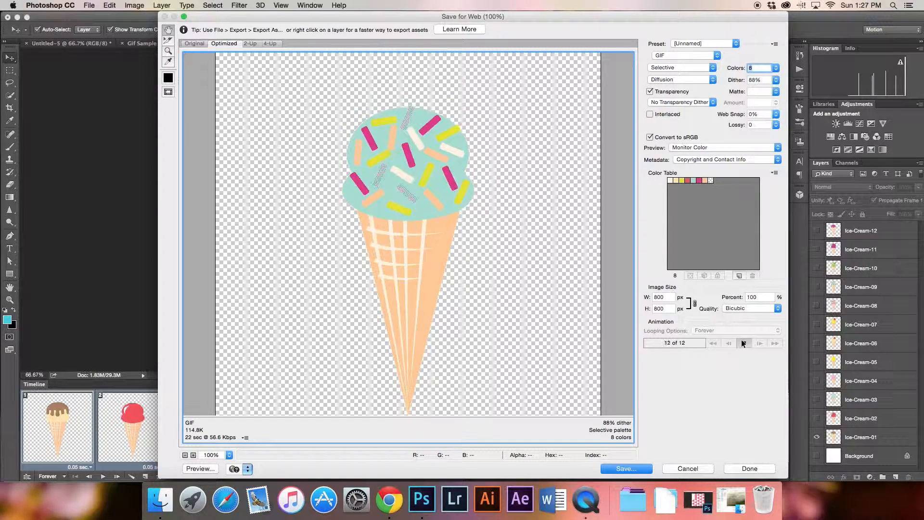
{"action": "left_click", "coordinate": [742, 342]}
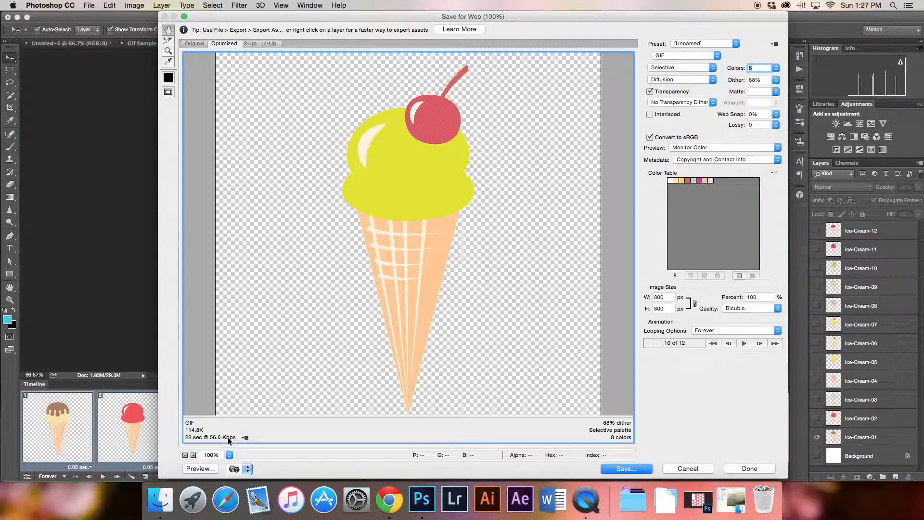
Set the GIF to 128 colors and turn off transparency.
{"action": "left_click", "coordinate": [775, 68]}
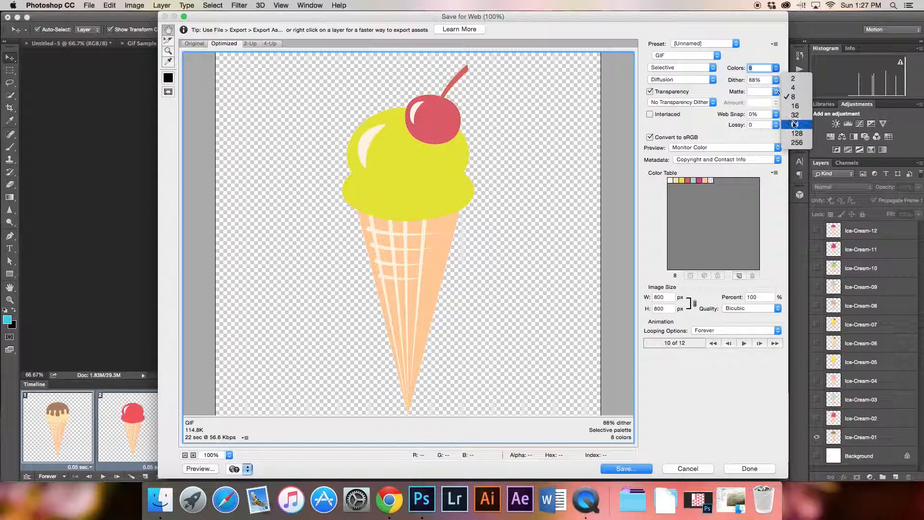
{"action": "left_click", "coordinate": [785, 127]}
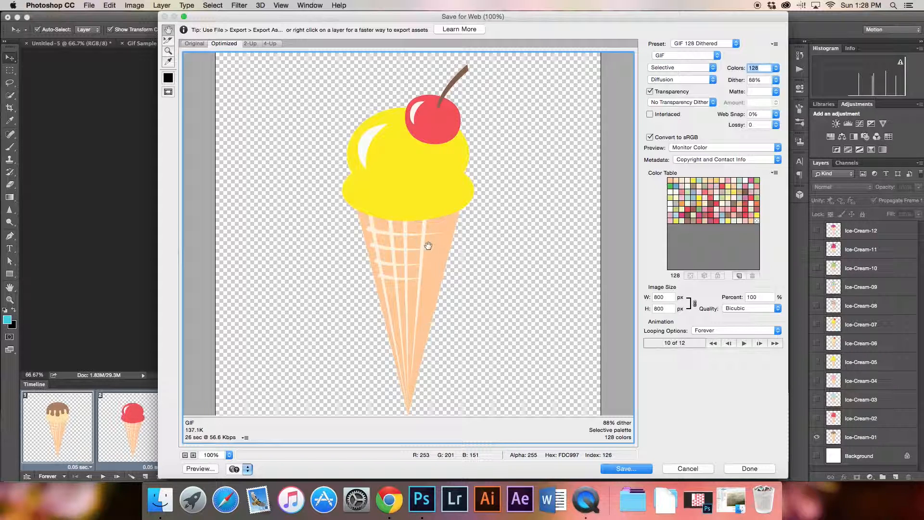
{"action": "left_click", "coordinate": [650, 92]}
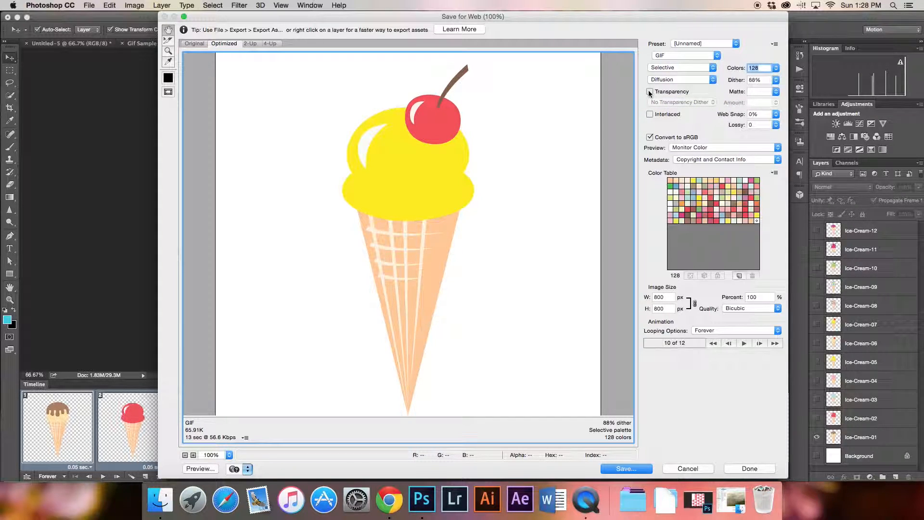
Turn transparency back on and save the GIF as IceCreamGIF in the Sample Projects folder of MART 111.
{"action": "left_click", "coordinate": [649, 92]}
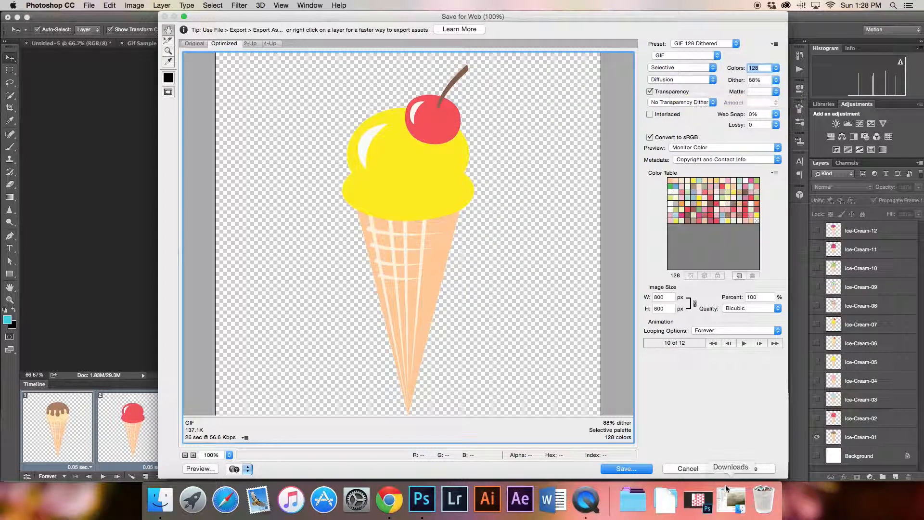
{"action": "left_click", "coordinate": [627, 470]}
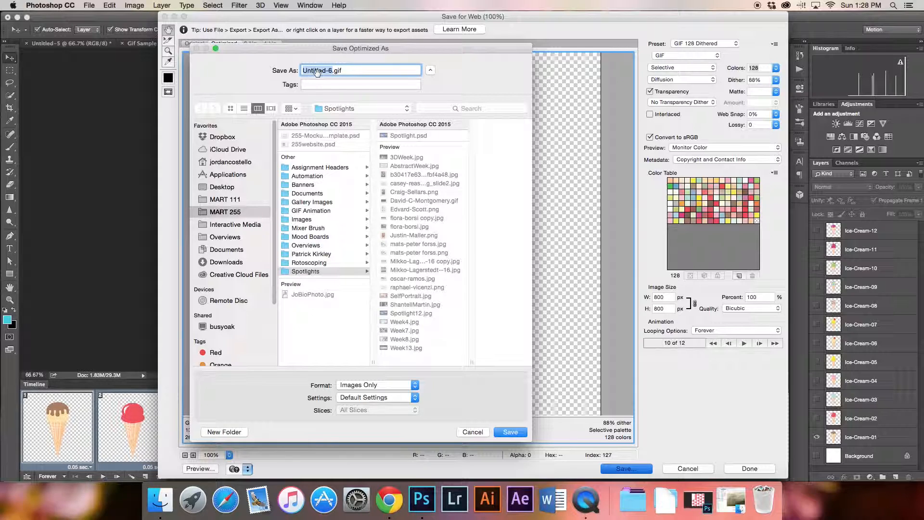
{"action": "type", "text": "IceCreamGIF"}
{"action": "left_click", "coordinate": [225, 199]}
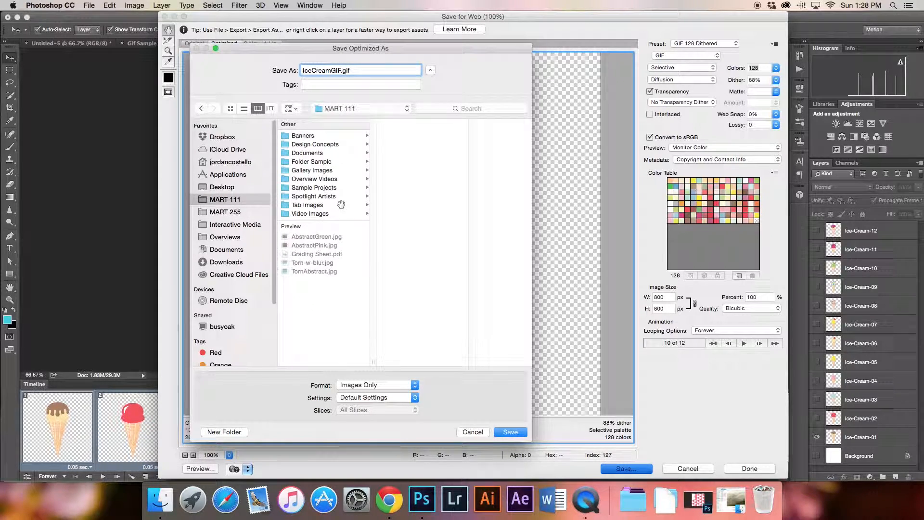
{"action": "left_click", "coordinate": [317, 190]}
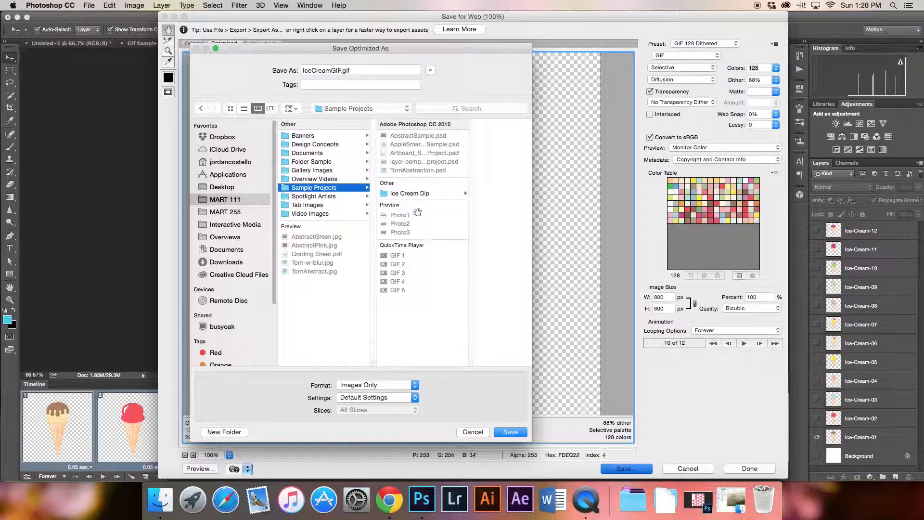
{"action": "left_click", "coordinate": [506, 432]}
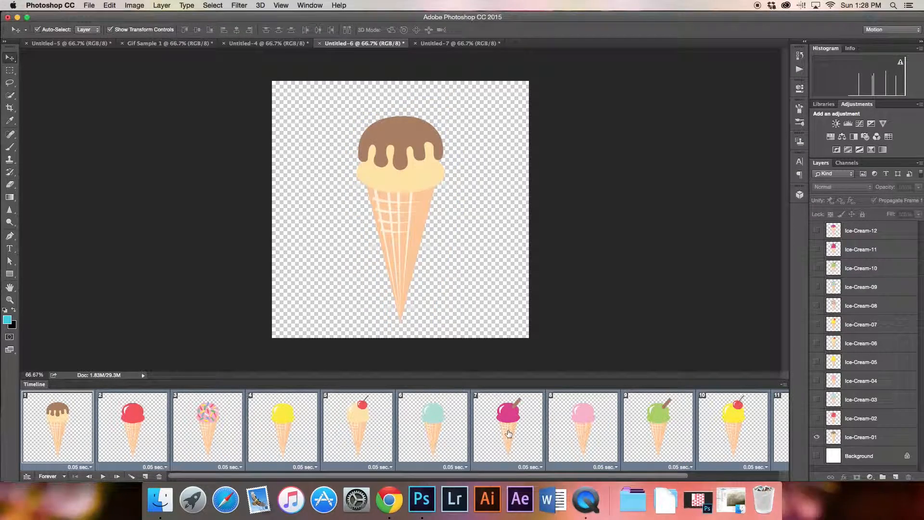
Switch to Finder, open MART 111's Sample Projects folder and preview the playback of IceCreamGIF.gif, closing the preview when finished.
{"action": "left_click", "coordinate": [160, 499]}
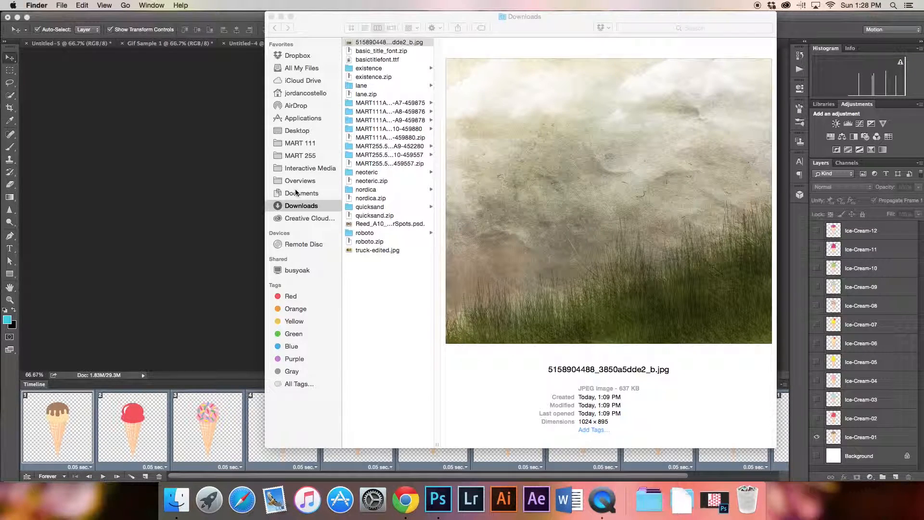
{"action": "left_click", "coordinate": [298, 145]}
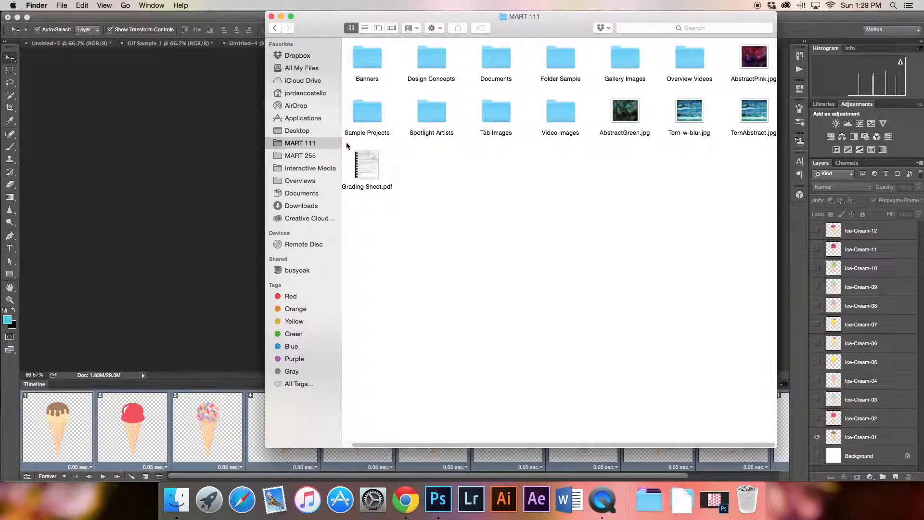
{"action": "double_click", "coordinate": [367, 112]}
{"action": "left_click", "coordinate": [376, 166]}
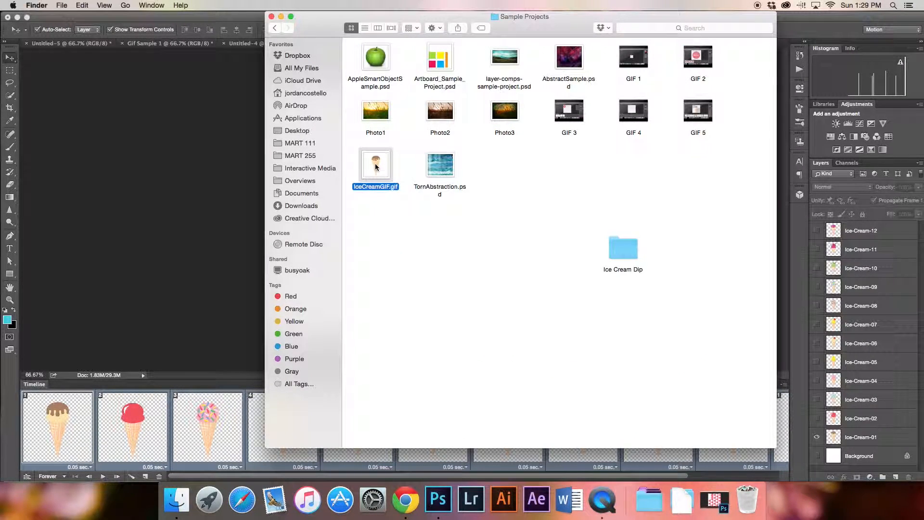
{"action": "key", "text": "space"}
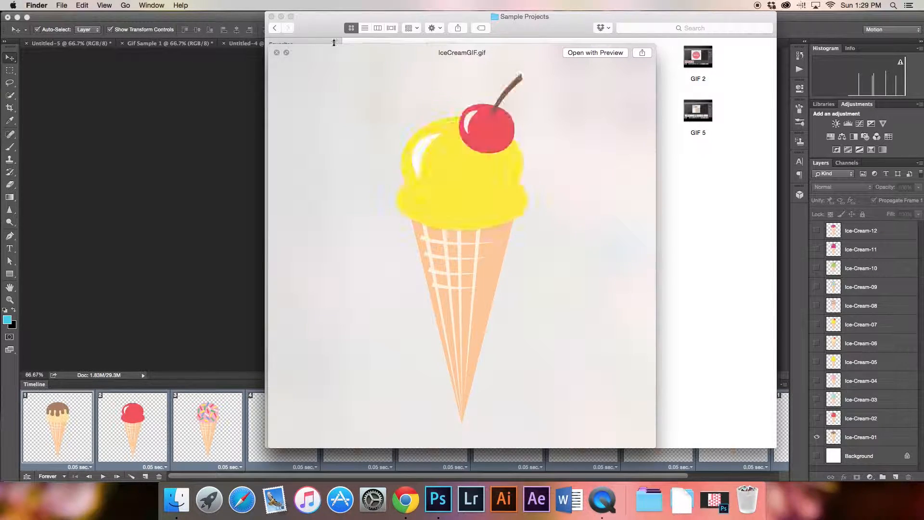
{"action": "left_click", "coordinate": [276, 52]}
{"action": "key", "text": "space"}
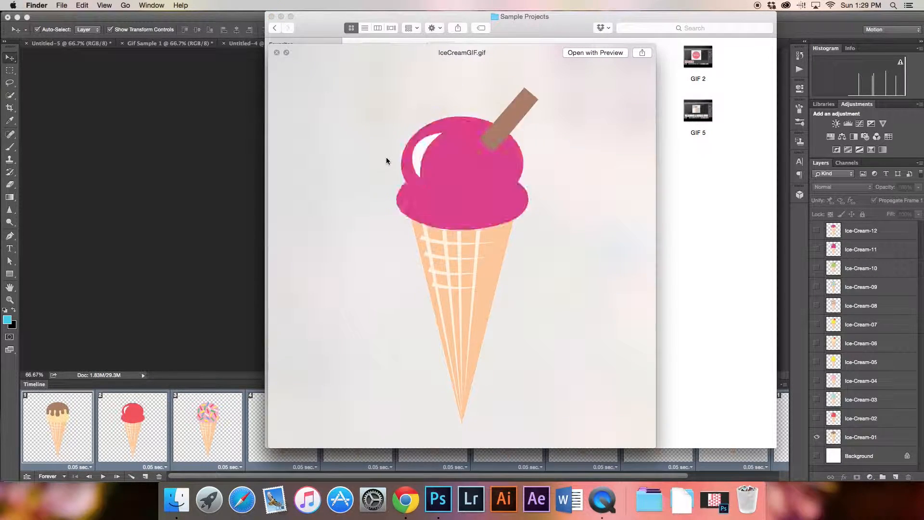
{"action": "key", "text": "space"}
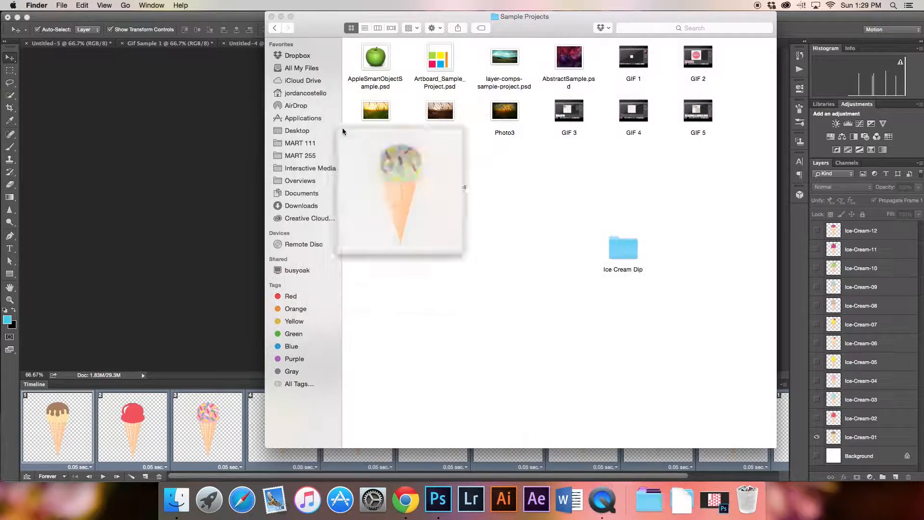
Return to Photoshop and look at the first three ice-cream frames in the timeline, ending on frame 1.
{"action": "left_click", "coordinate": [615, 262]}
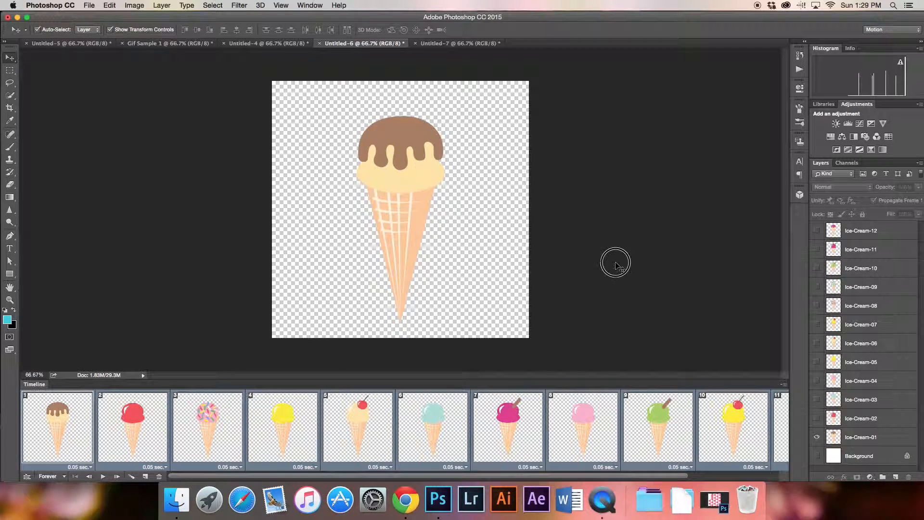
{"action": "left_click", "coordinate": [189, 410]}
{"action": "left_click", "coordinate": [138, 416]}
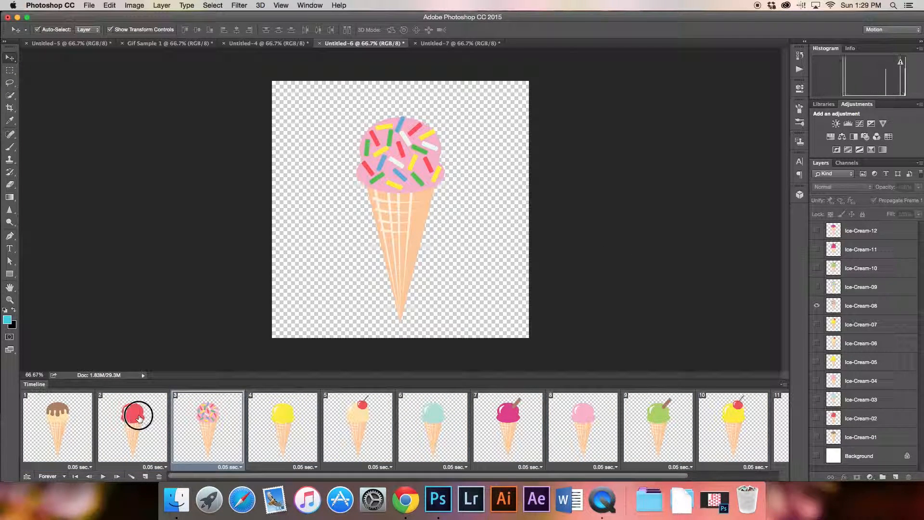
{"action": "left_click", "coordinate": [73, 416]}
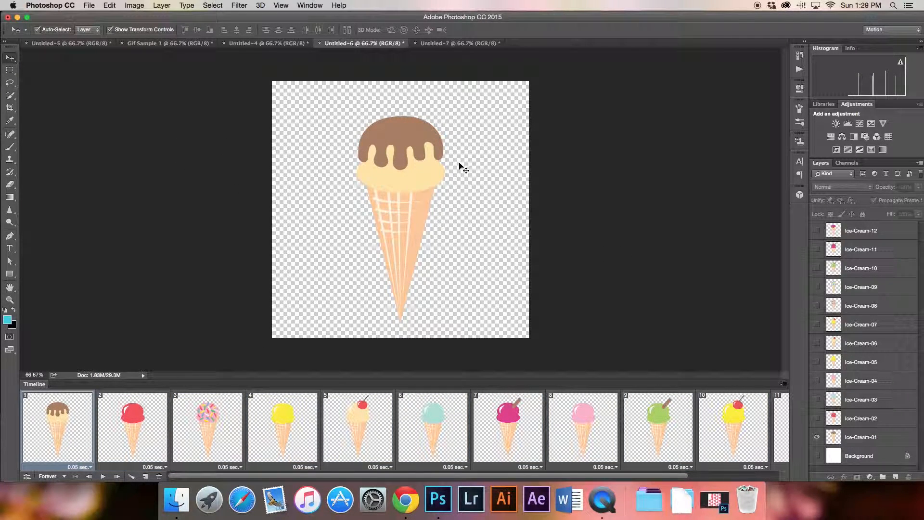
Switch to the Untitled-7 moon animation, select frame 12 and start exporting it with Save for Web (Legacy).
{"action": "left_click", "coordinate": [457, 43]}
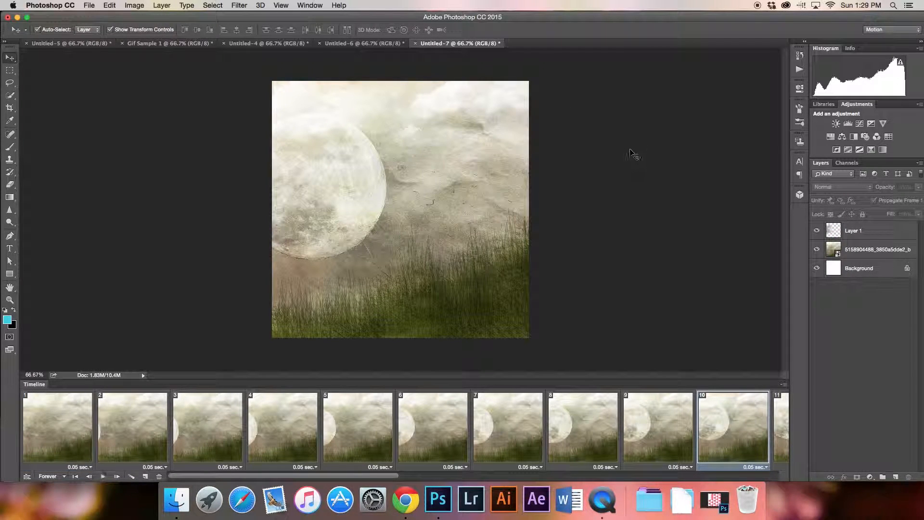
{"action": "left_click_drag", "start_coordinate": [195, 477], "coordinate": [305, 478]}
{"action": "left_click", "coordinate": [275, 431]}
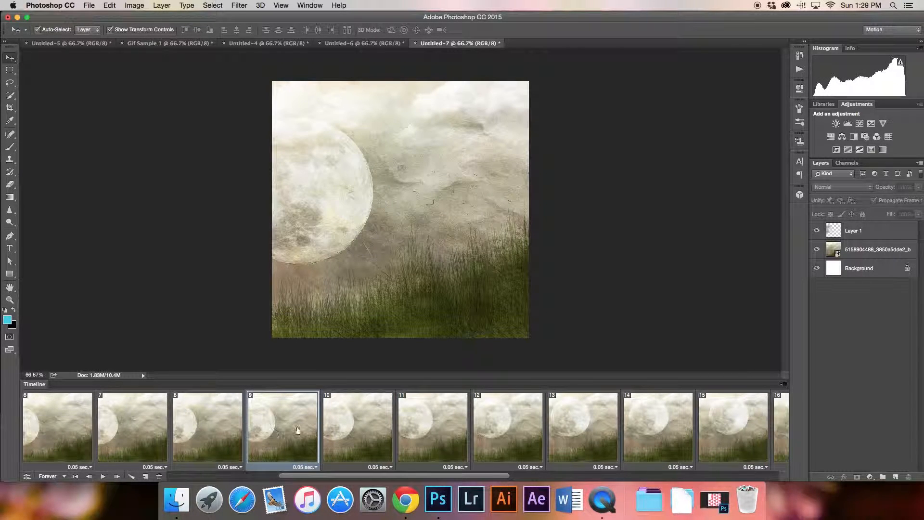
{"action": "left_click", "coordinate": [516, 416]}
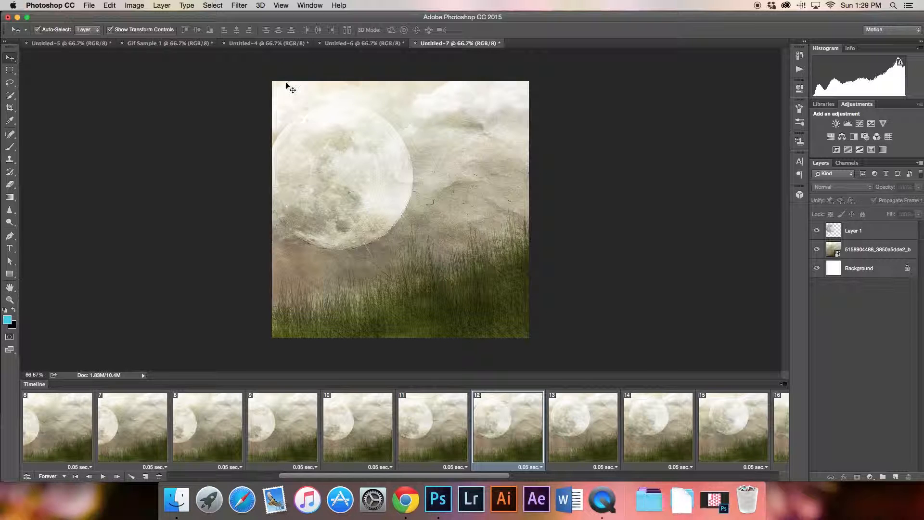
{"action": "left_click", "coordinate": [93, 7]}
{"action": "mouse_move", "coordinate": [122, 140]}
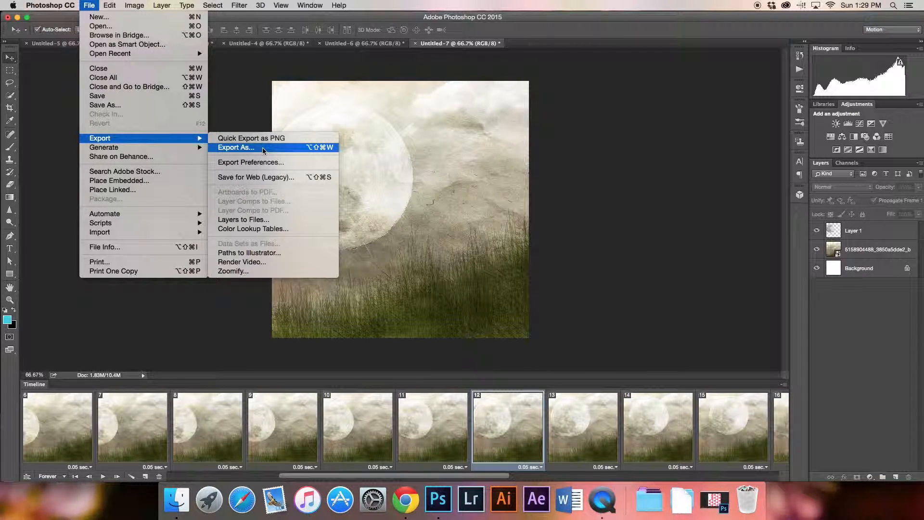
{"action": "left_click", "coordinate": [263, 177]}
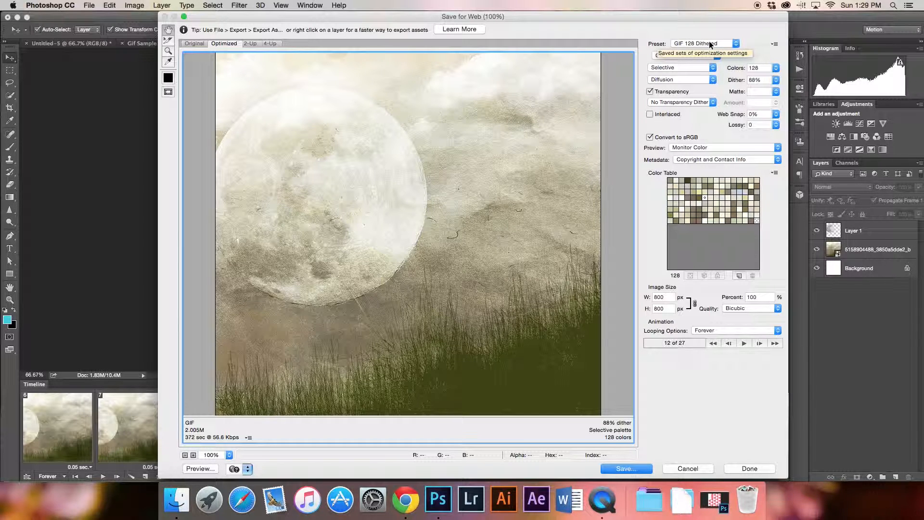
Compare the Adaptive and Selective color reduction methods on the moon GIF, finishing on Adaptive.
{"action": "left_click", "coordinate": [686, 67]}
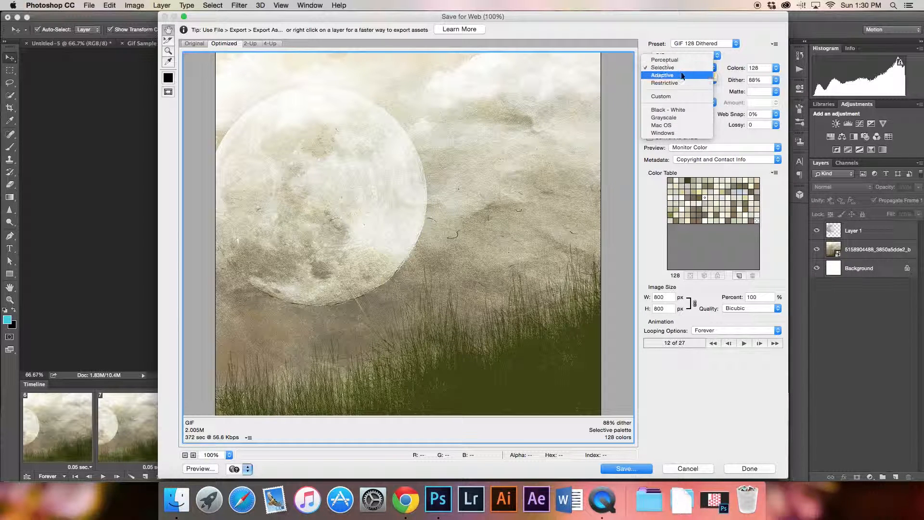
{"action": "left_click", "coordinate": [679, 70]}
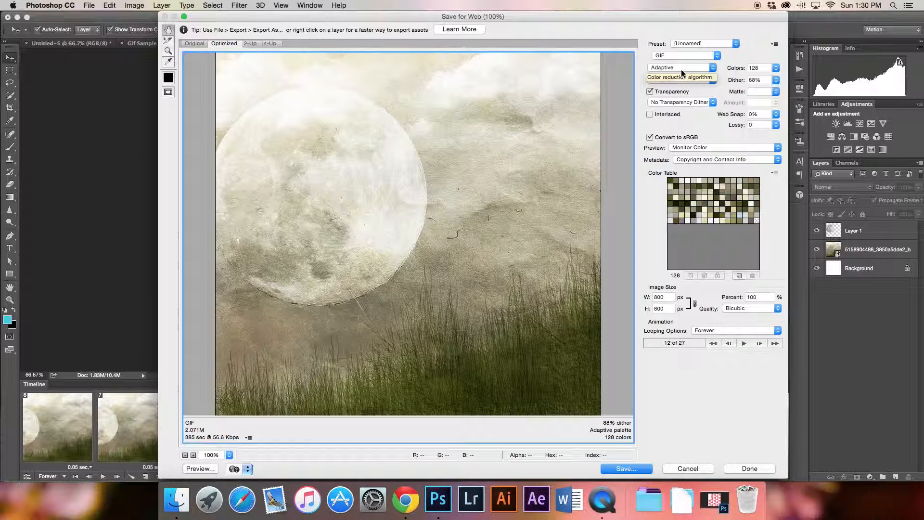
{"action": "left_click", "coordinate": [693, 44]}
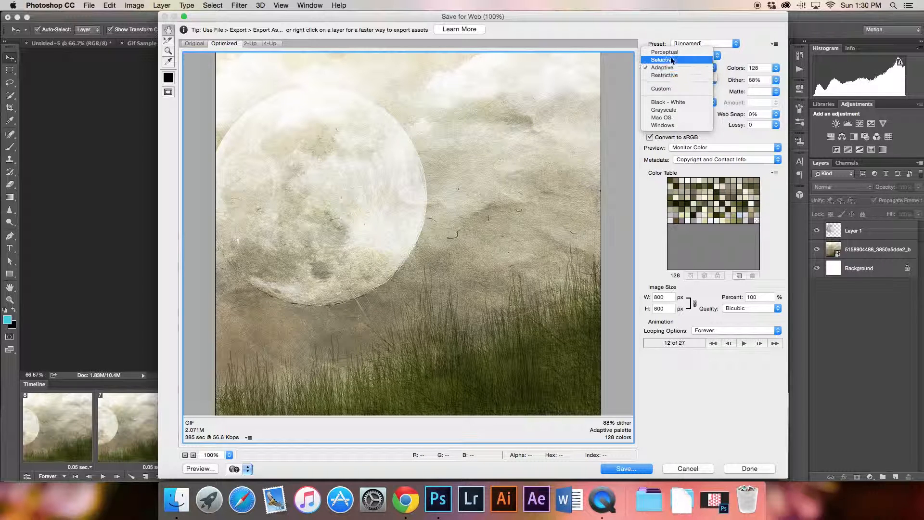
{"action": "left_click", "coordinate": [671, 58]}
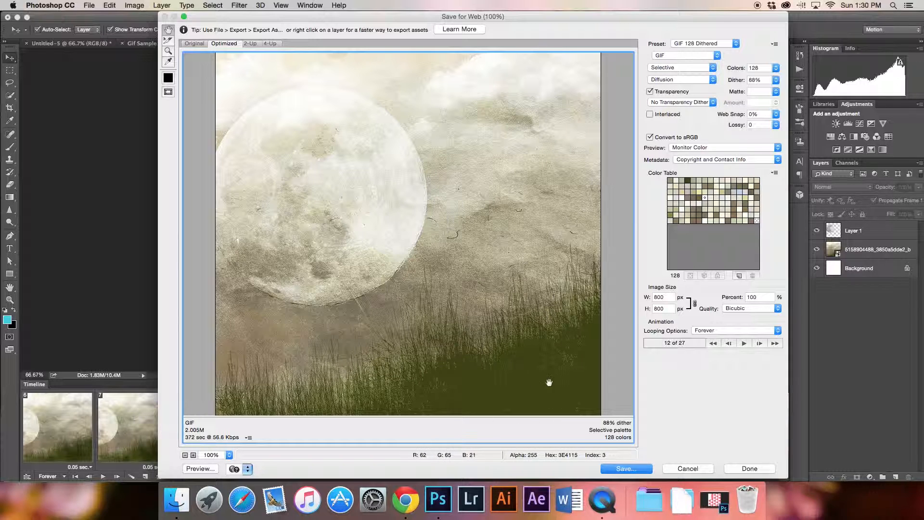
{"action": "left_click", "coordinate": [673, 67]}
{"action": "left_click", "coordinate": [671, 77]}
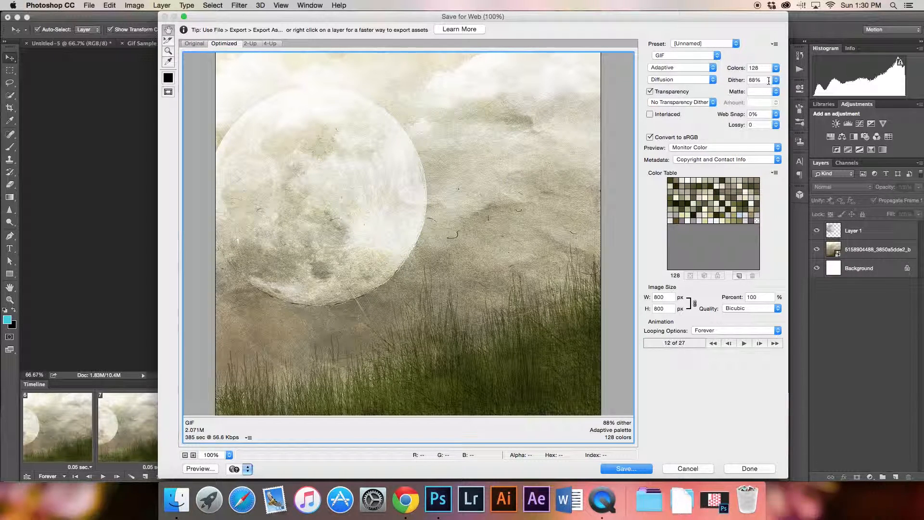
Lower the moon GIF's dither to 7% and on down to 0%.
{"action": "left_click", "coordinate": [774, 82]}
{"action": "left_click", "coordinate": [779, 76]}
{"action": "left_click_drag", "start_coordinate": [776, 80], "coordinate": [730, 90]}
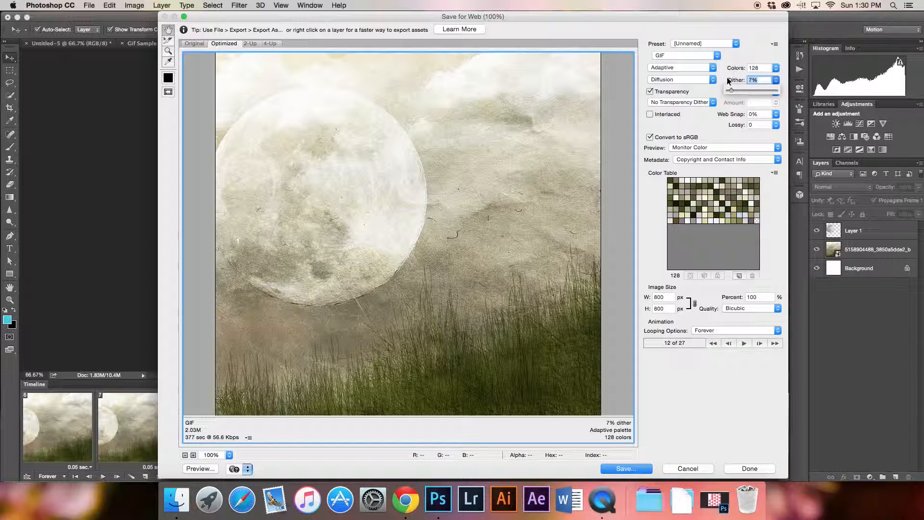
{"action": "left_click_drag", "start_coordinate": [731, 90], "coordinate": [720, 77]}
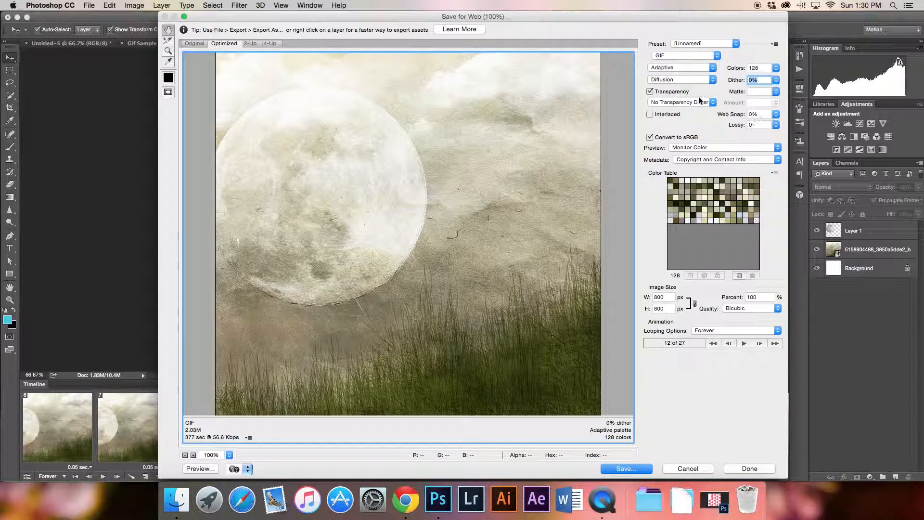
Toggle the moon GIF's transparency off and on to compare file size, leaving it on.
{"action": "left_click", "coordinate": [649, 92]}
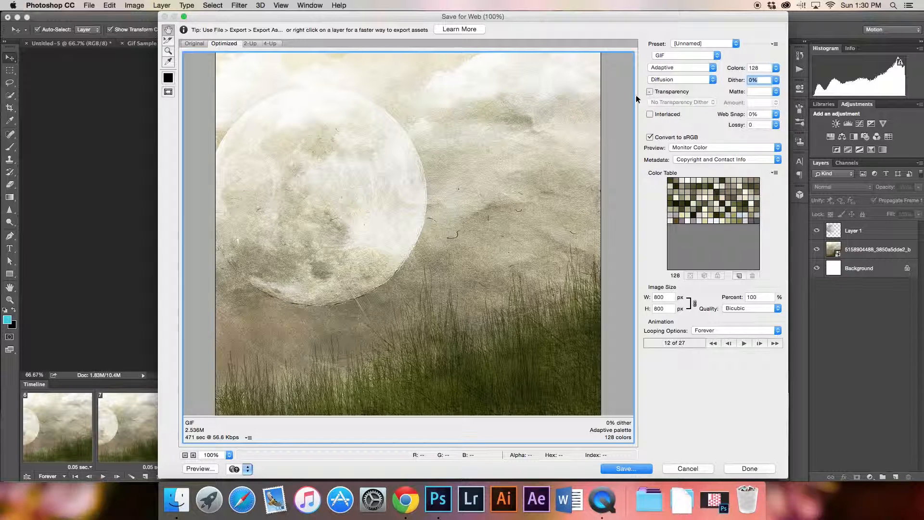
{"action": "left_click", "coordinate": [649, 91]}
{"action": "left_click", "coordinate": [647, 91]}
{"action": "left_click", "coordinate": [648, 91]}
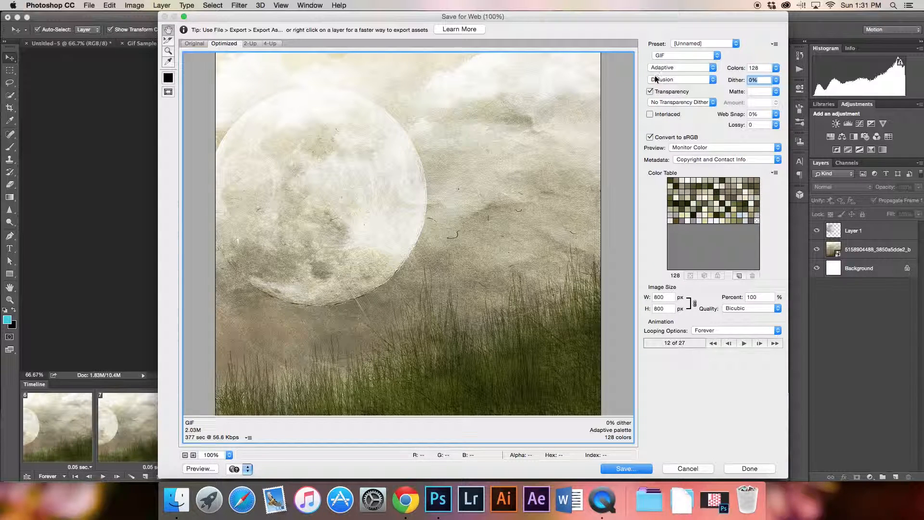
Try the GIF 64 No Dither and GIF 128 Dithered presets on the moon animation.
{"action": "left_click", "coordinate": [719, 44]}
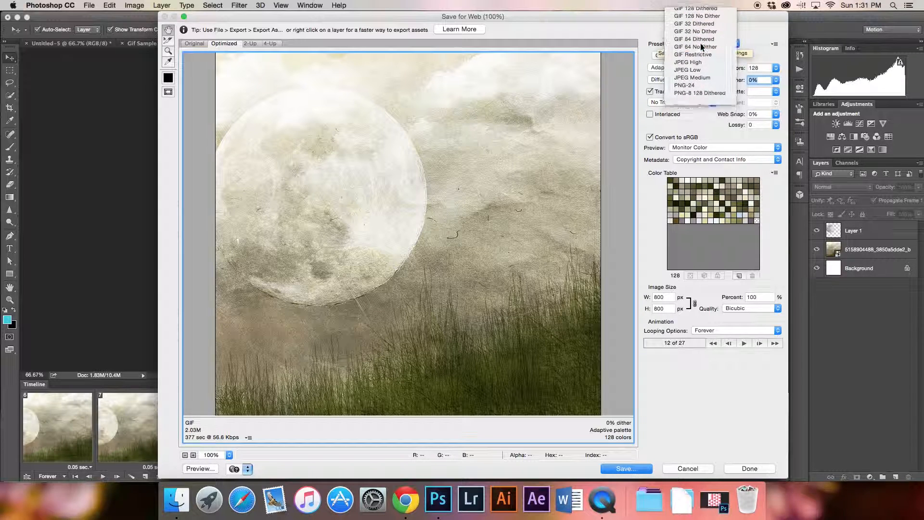
{"action": "left_click", "coordinate": [701, 47]}
{"action": "left_click", "coordinate": [697, 47]}
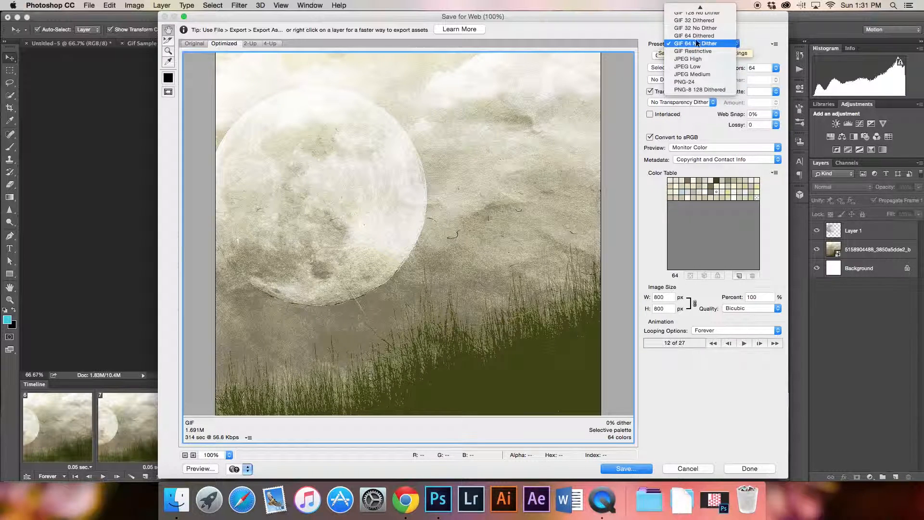
{"action": "left_click", "coordinate": [700, 28]}
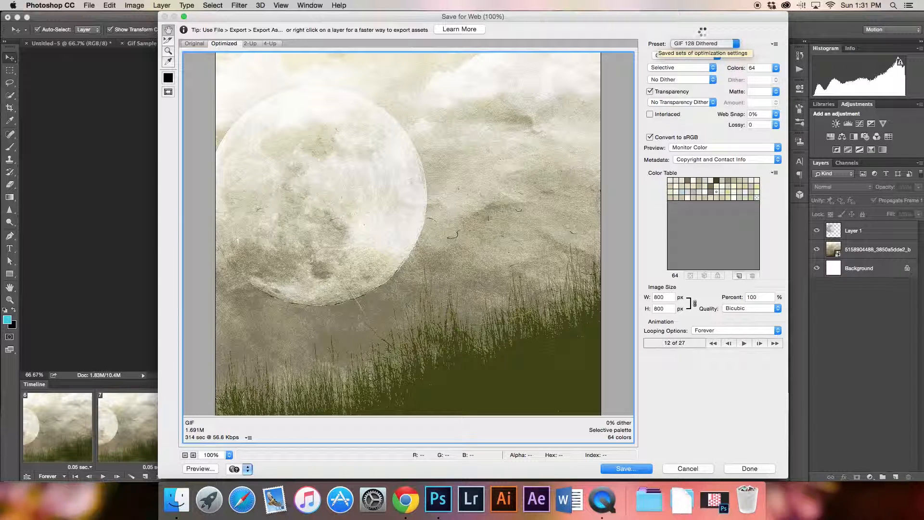
Apply the GIF 128 No Dither preset and set the color reduction method to Adaptive.
{"action": "left_click", "coordinate": [697, 42]}
{"action": "left_click", "coordinate": [697, 51]}
{"action": "left_click", "coordinate": [668, 69]}
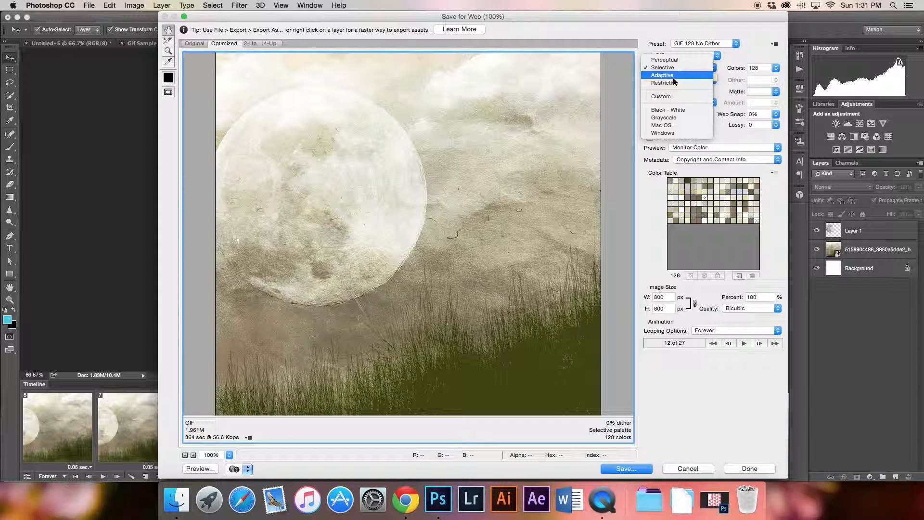
{"action": "left_click", "coordinate": [673, 75]}
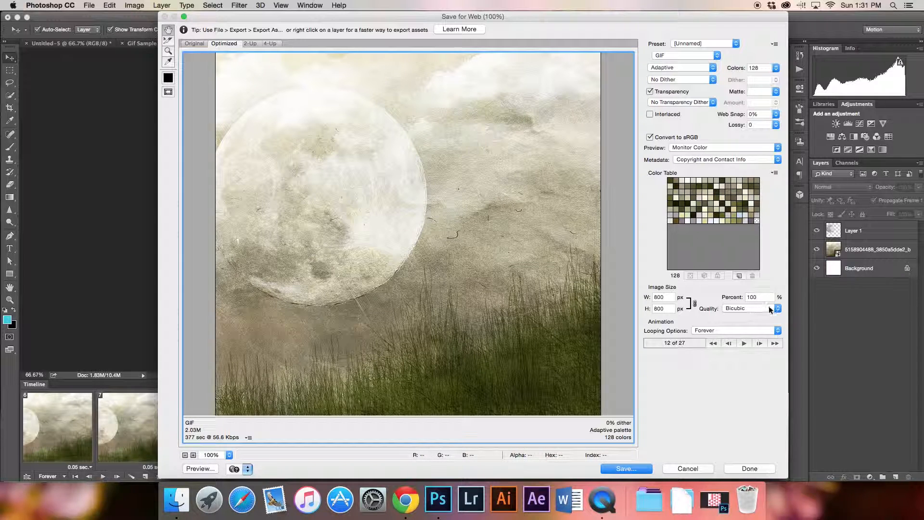
Keep looping set to Forever and save the moon GIF as MoonGIFSample in the Sample Projects folder.
{"action": "left_click", "coordinate": [706, 331]}
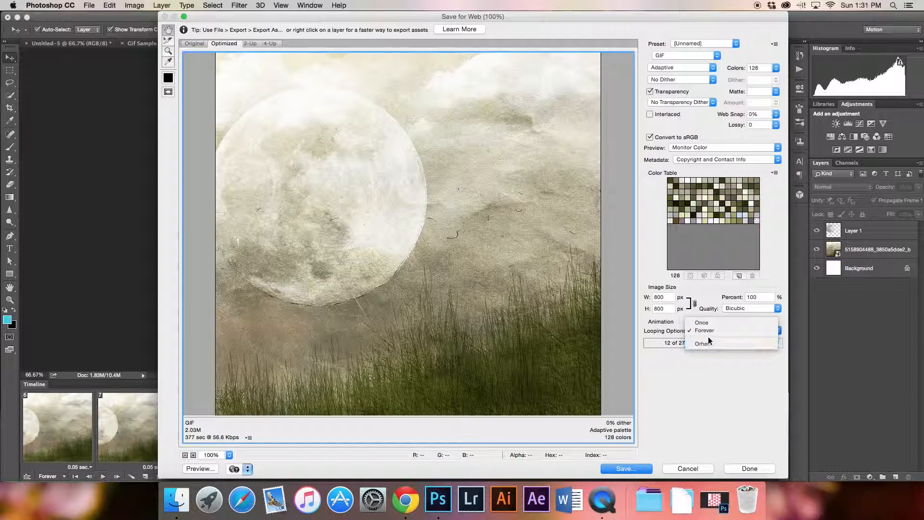
{"action": "left_click", "coordinate": [708, 332]}
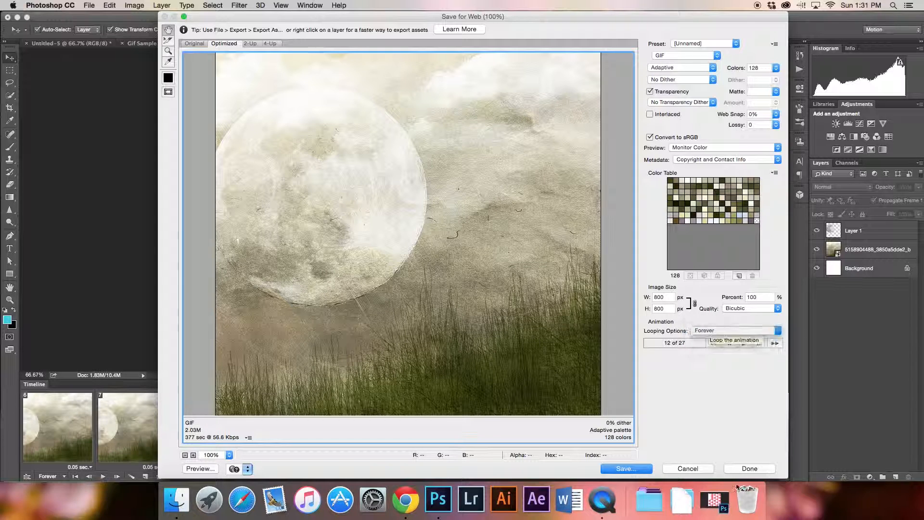
{"action": "left_click", "coordinate": [614, 469]}
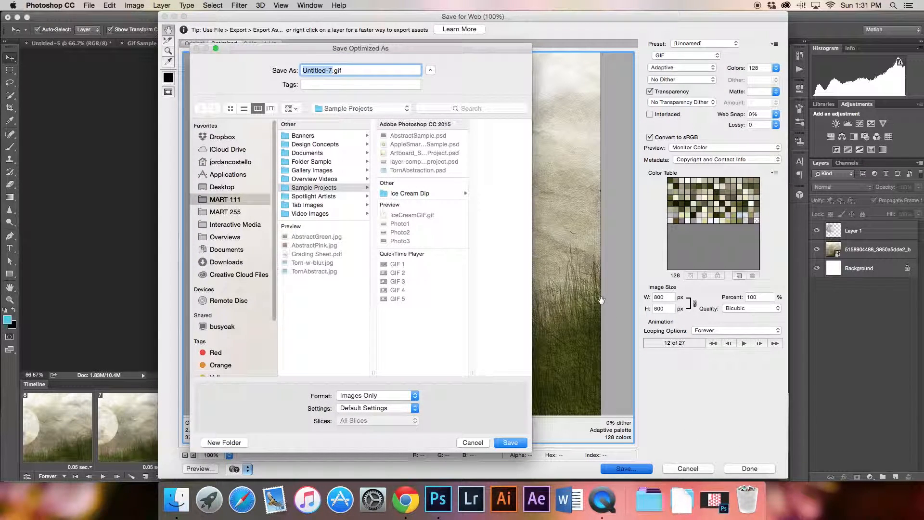
{"action": "type", "text": "MoonGIFSamp"}
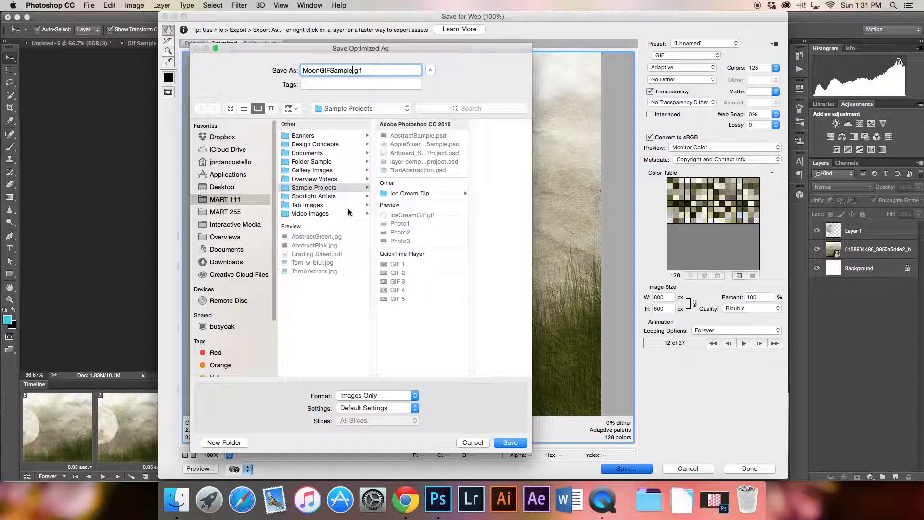
{"action": "left_click", "coordinate": [502, 445]}
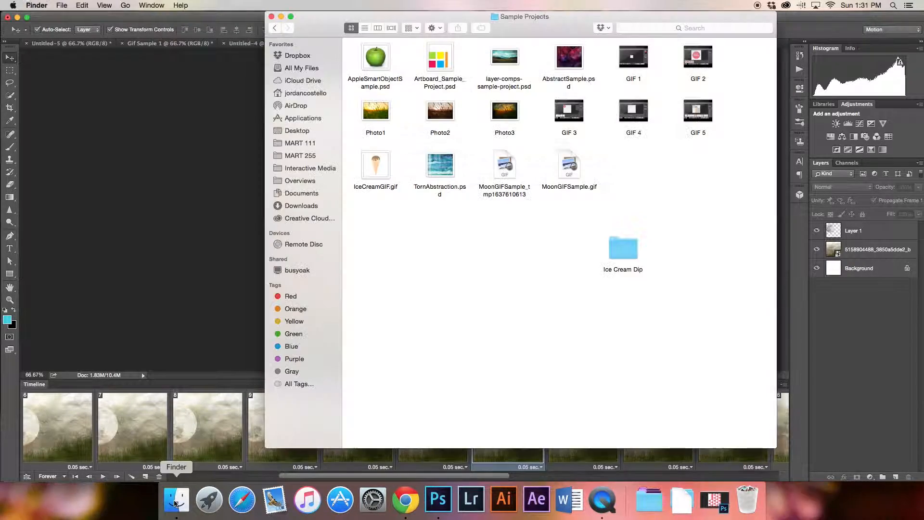
Preview the playback of MoonGIFSample.gif from the Sample Projects folder in Finder.
{"action": "left_click", "coordinate": [562, 170]}
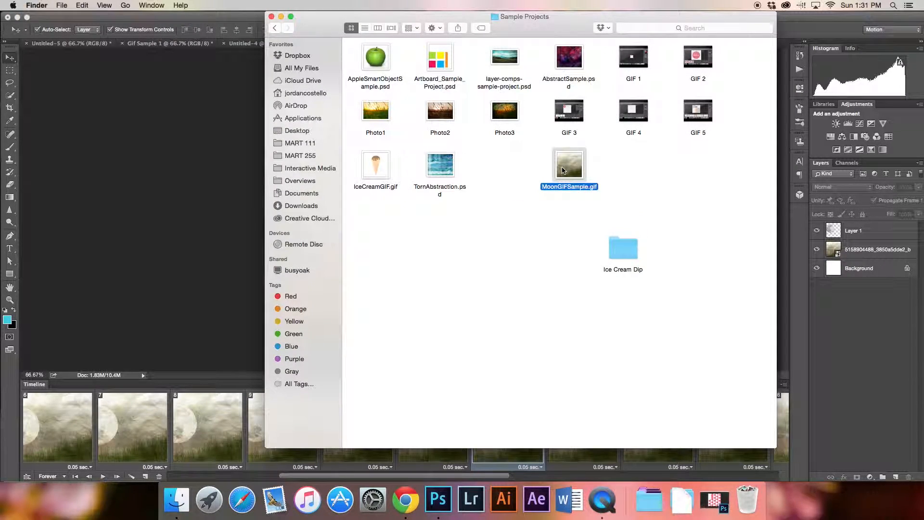
{"action": "key", "text": "space"}
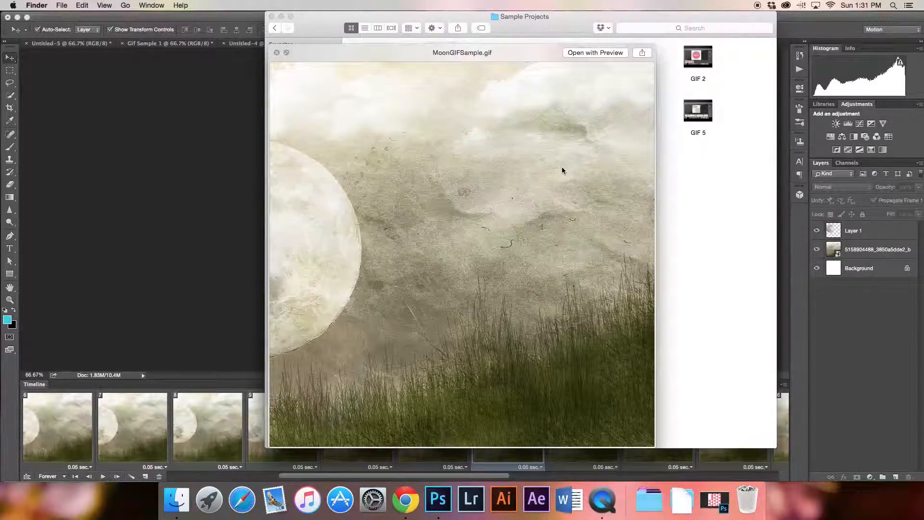